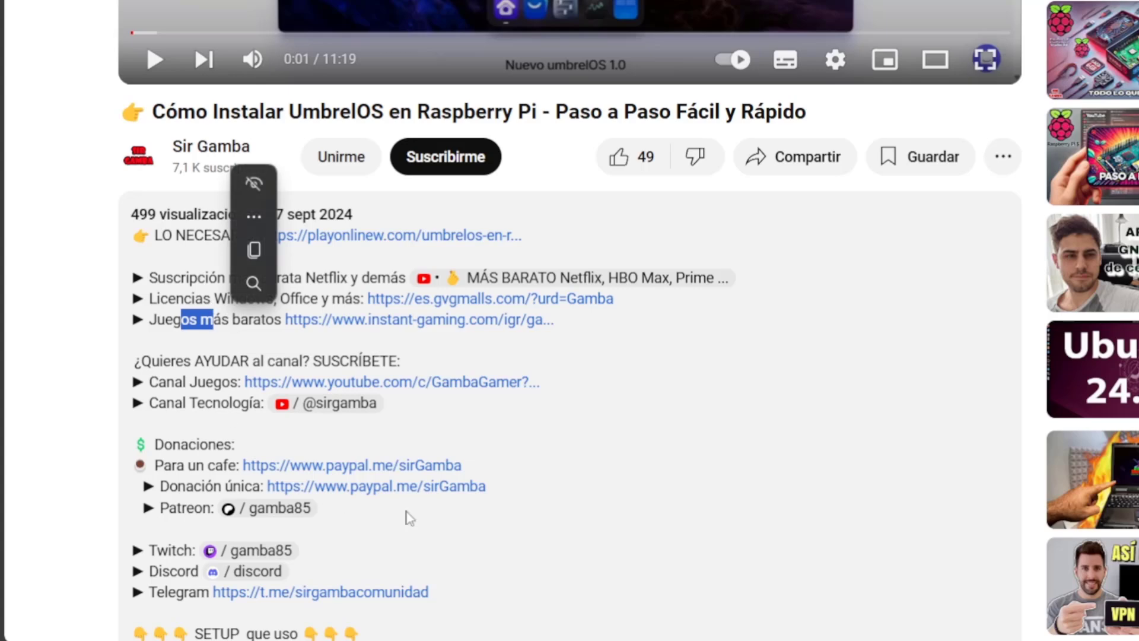
pyautogui.scroll(3, 589, 419)
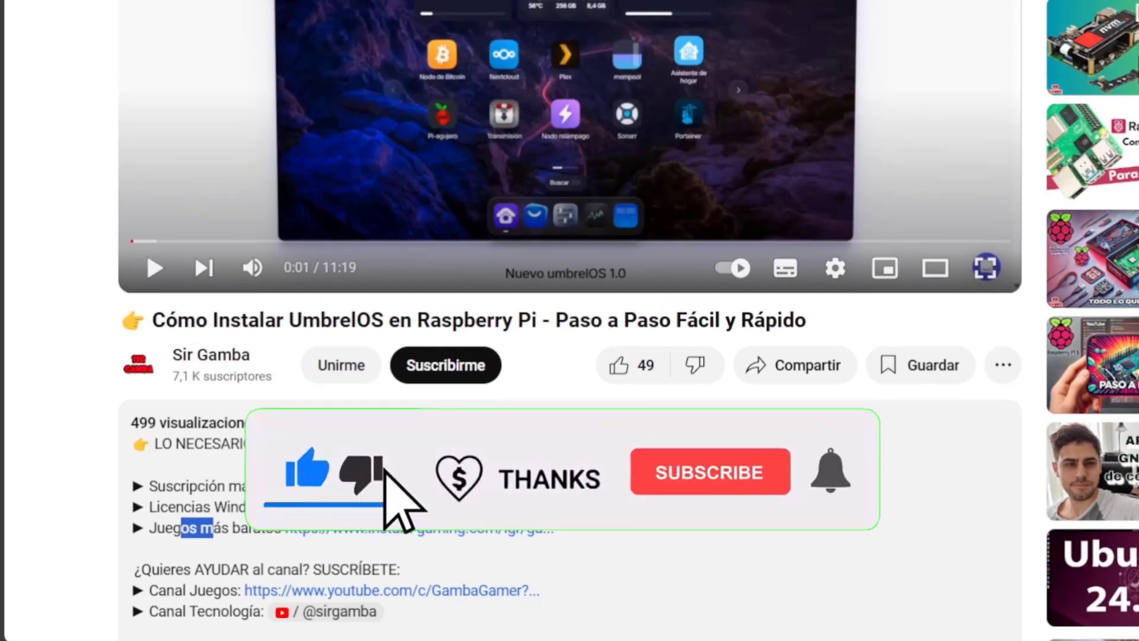
pyautogui.scroll(-2, 276, 398)
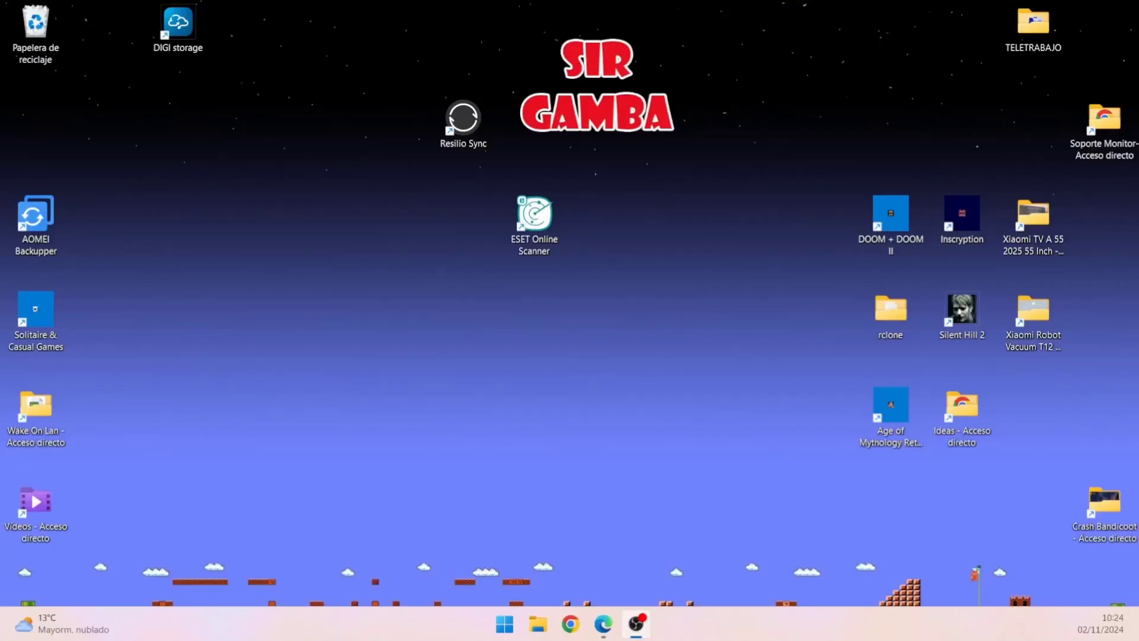
# Switch to the Microsoft Edge window with the Batocera downloads page and show it in full screen.
pyautogui.hotkey('alt', 'Tab')
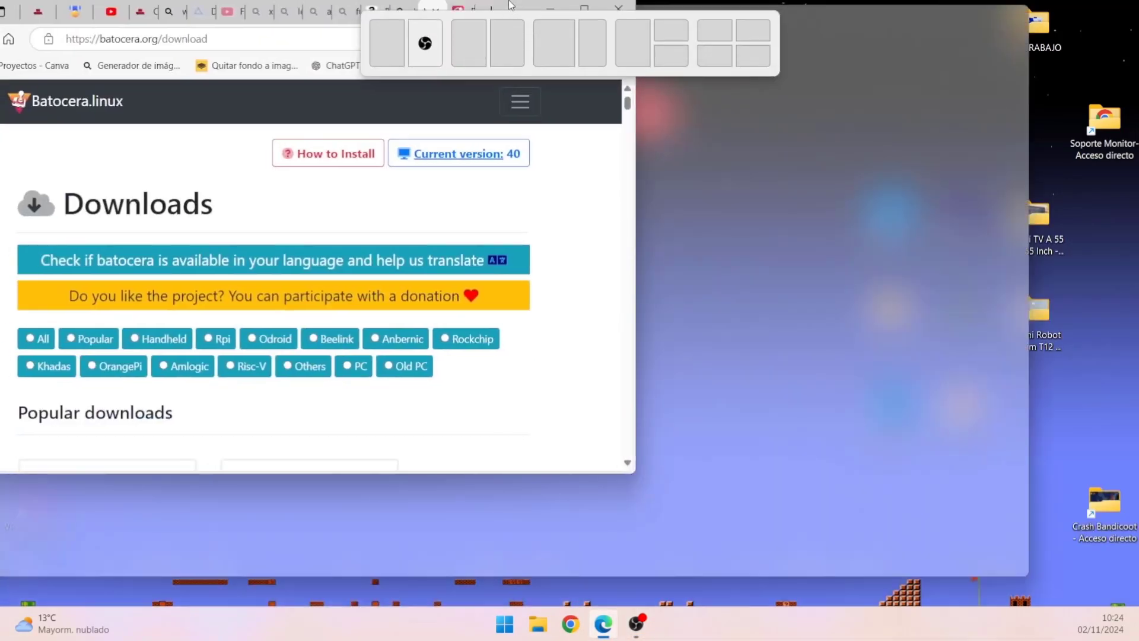
pyautogui.moveTo(424, 40); pyautogui.dragTo(570, 5)
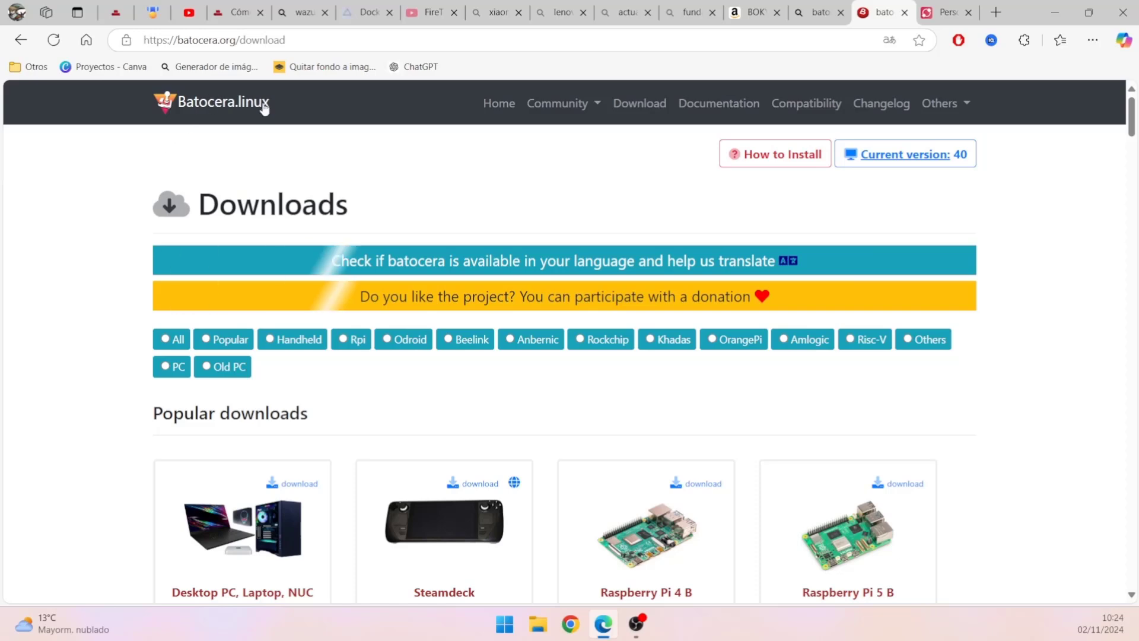
pyautogui.press('F11')
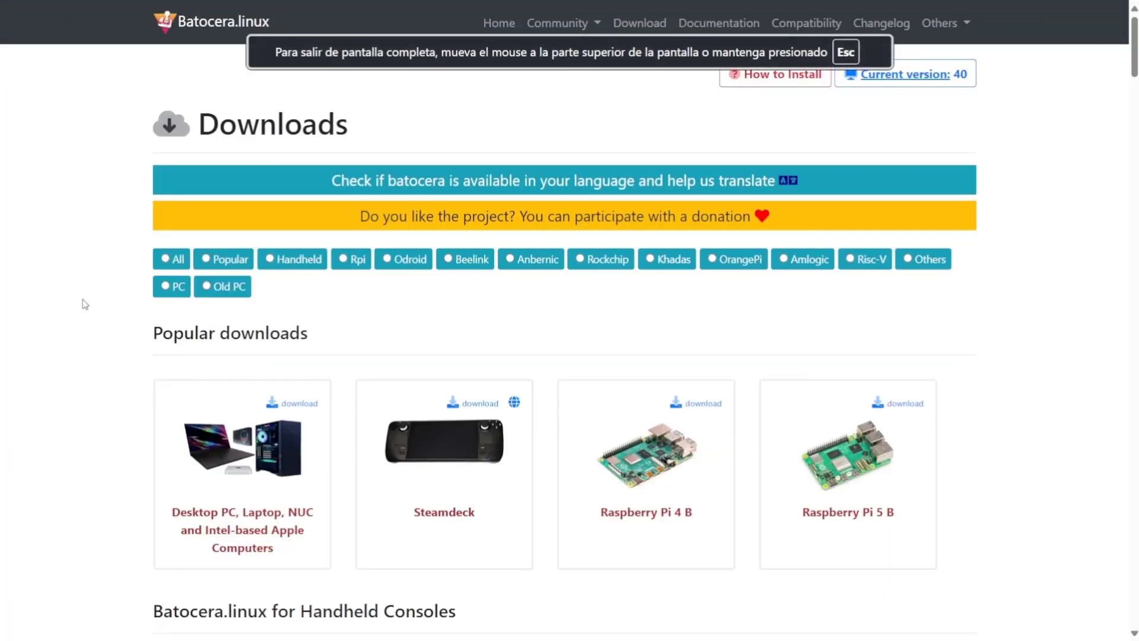
# Download the Batocera image for the Raspberry Pi 5 B and close the browser when the download is complete.
pyautogui.scroll(-1, 90, 329)
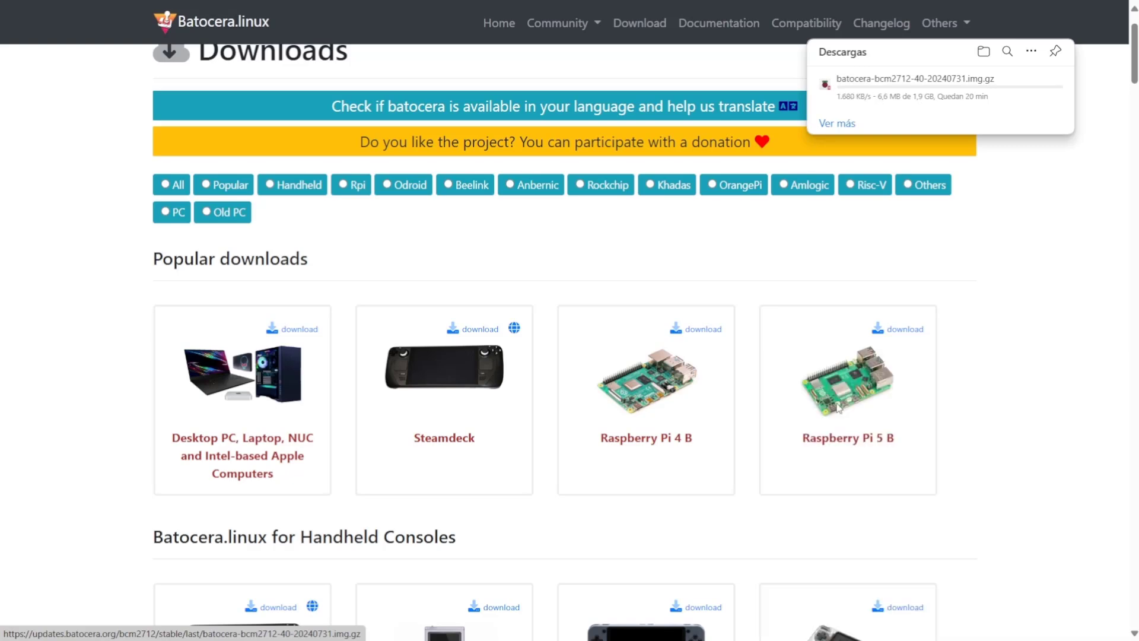
pyautogui.scroll(-3, 840, 312)
pyautogui.click(840, 308)
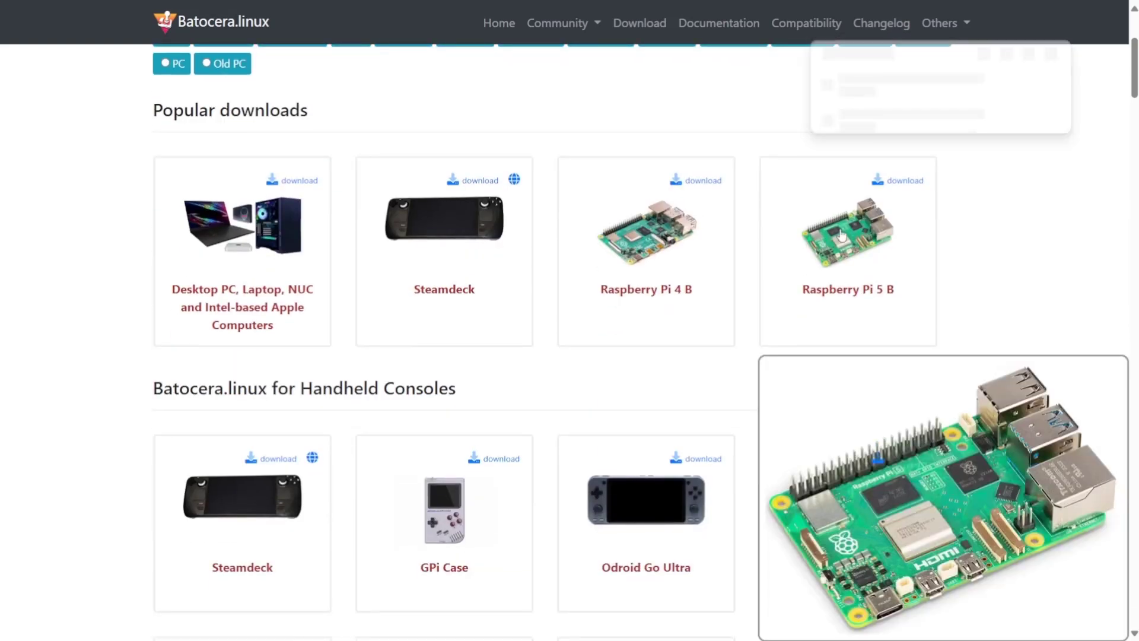
pyautogui.scroll(3, 778, 200)
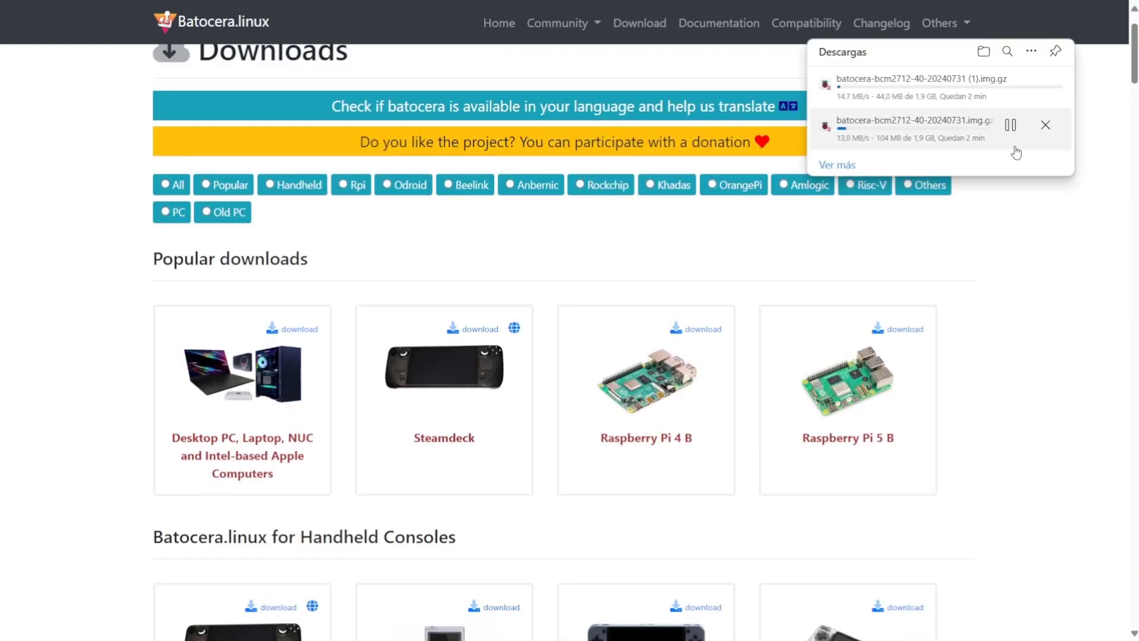
pyautogui.moveTo(1049, 90)
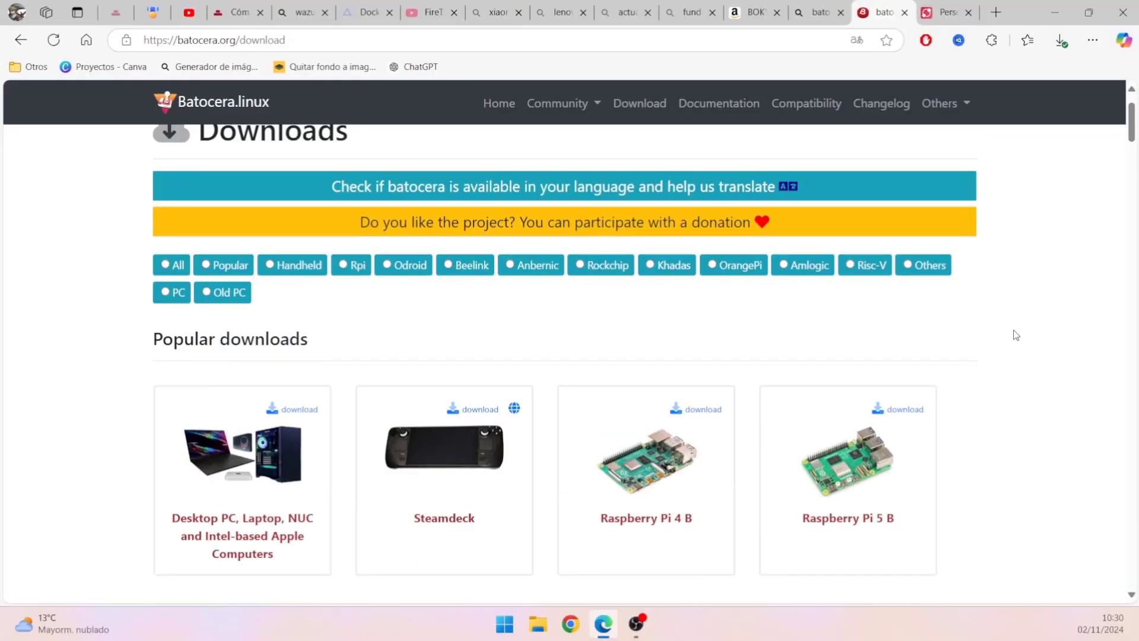
pyautogui.click(1122, 12)
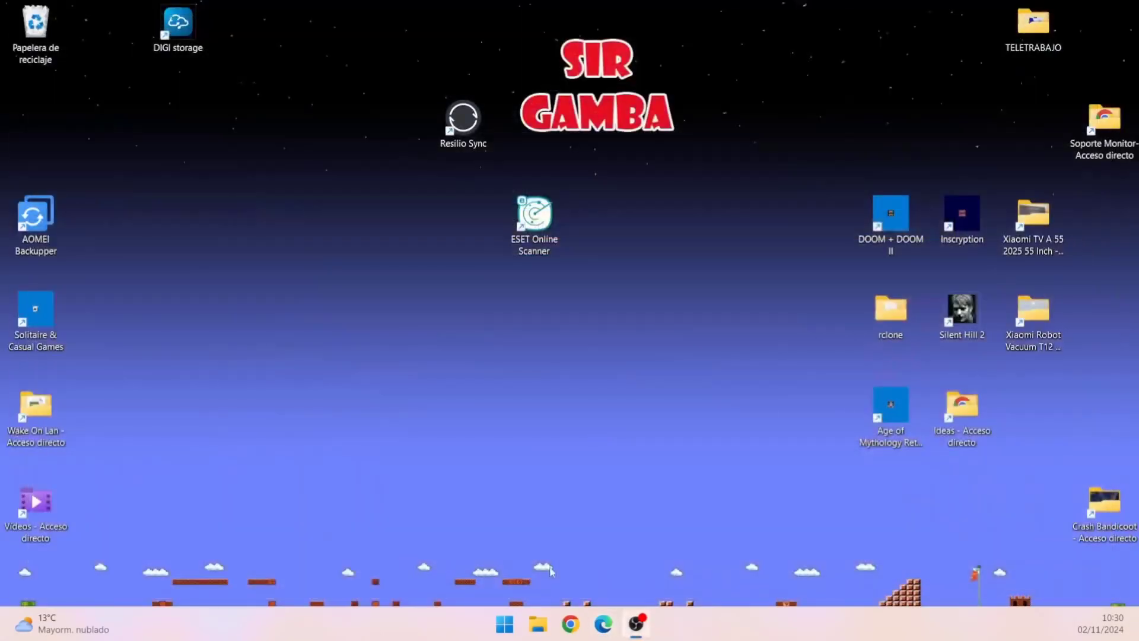
# Open batocera-bcm2712-40-20240731.img.gz from the Descargas folder in Raspberry Pi Imager, allowing the app to make changes.
pyautogui.click(538, 623)
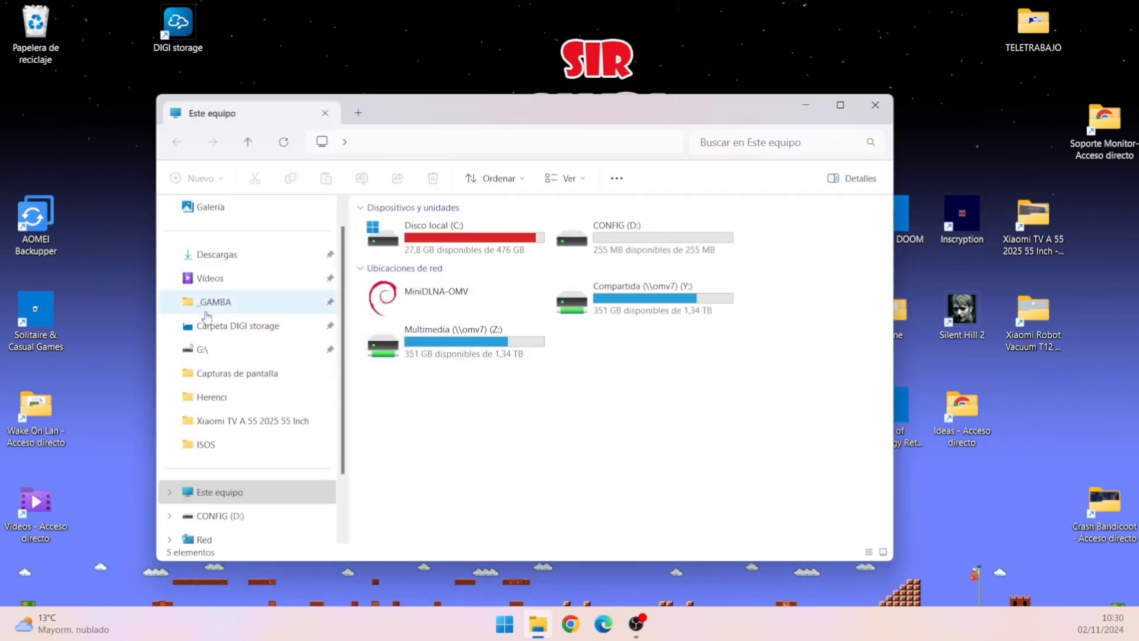
pyautogui.click(236, 261)
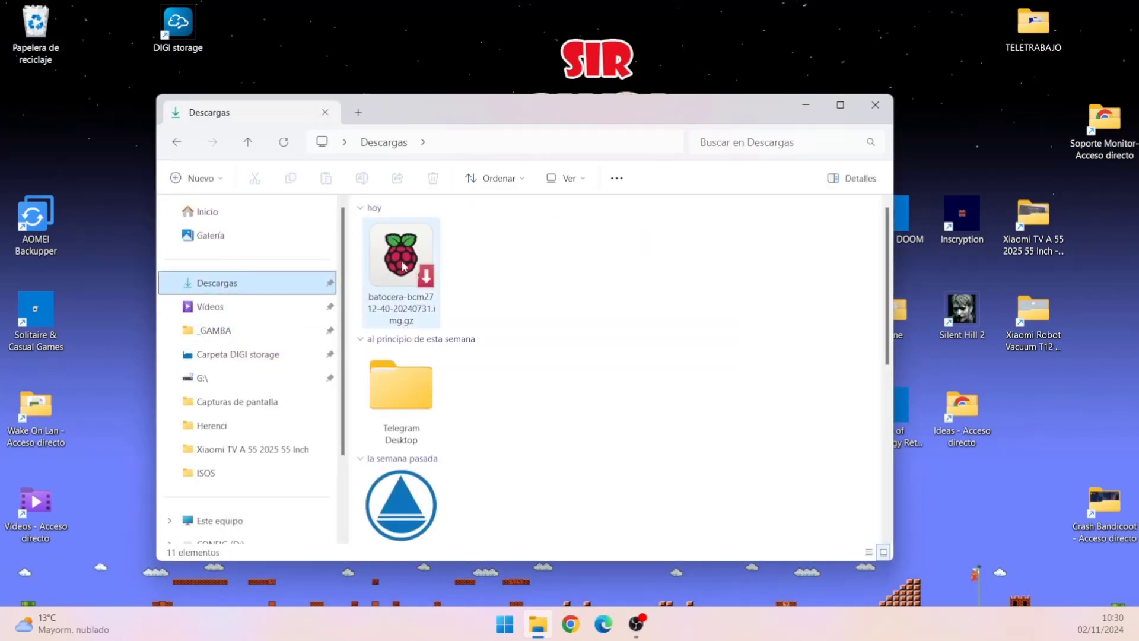
pyautogui.click(511, 633)
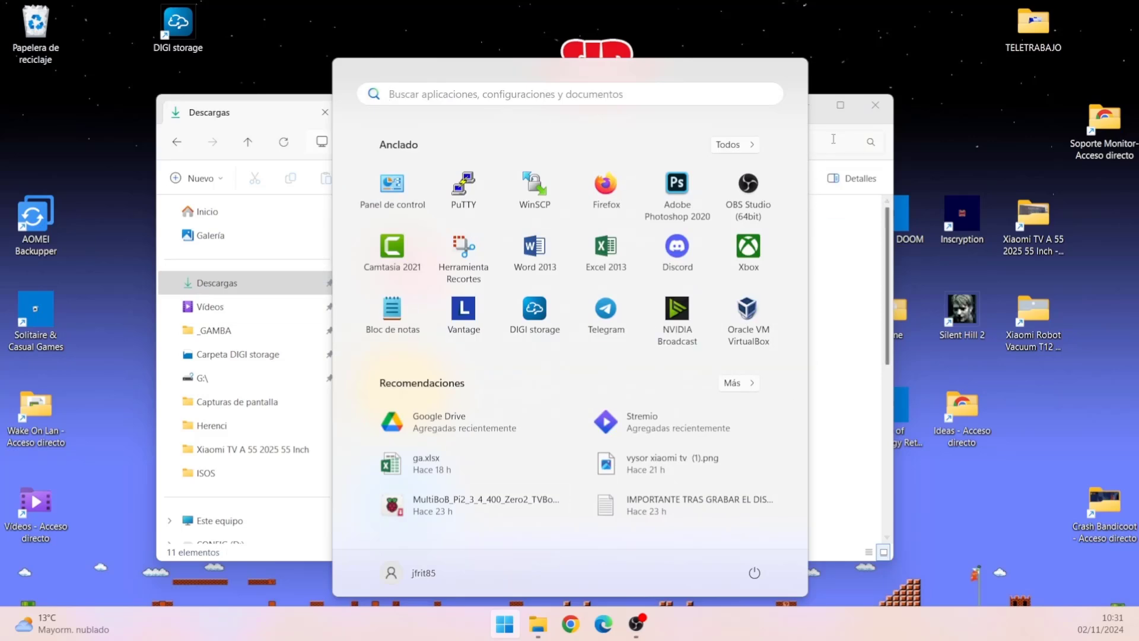
pyautogui.click(833, 139)
pyautogui.click(375, 265)
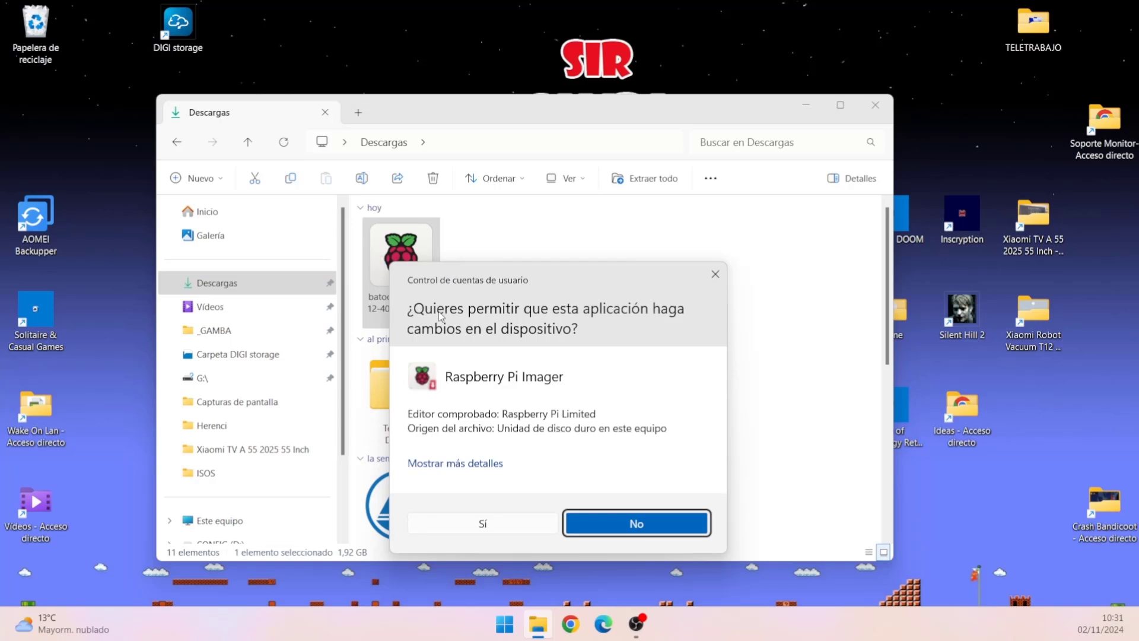
pyautogui.click(511, 528)
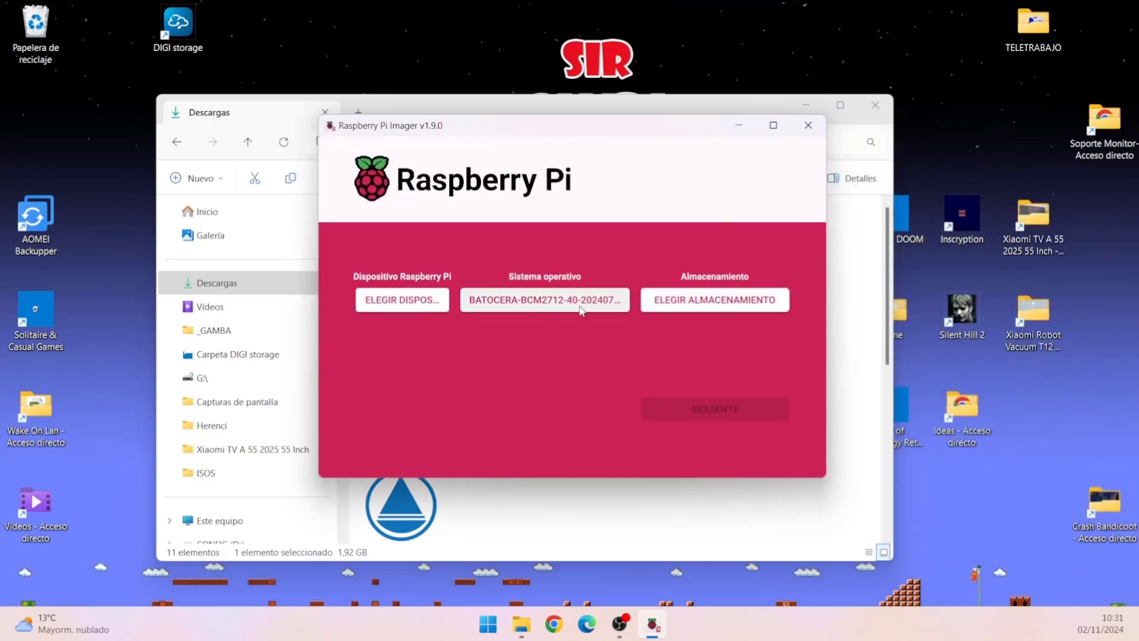
# Choose the 63.9 GB Mass Storage Device USB Device as storage and Raspberry Pi 5 as the target device.
pyautogui.click(694, 293)
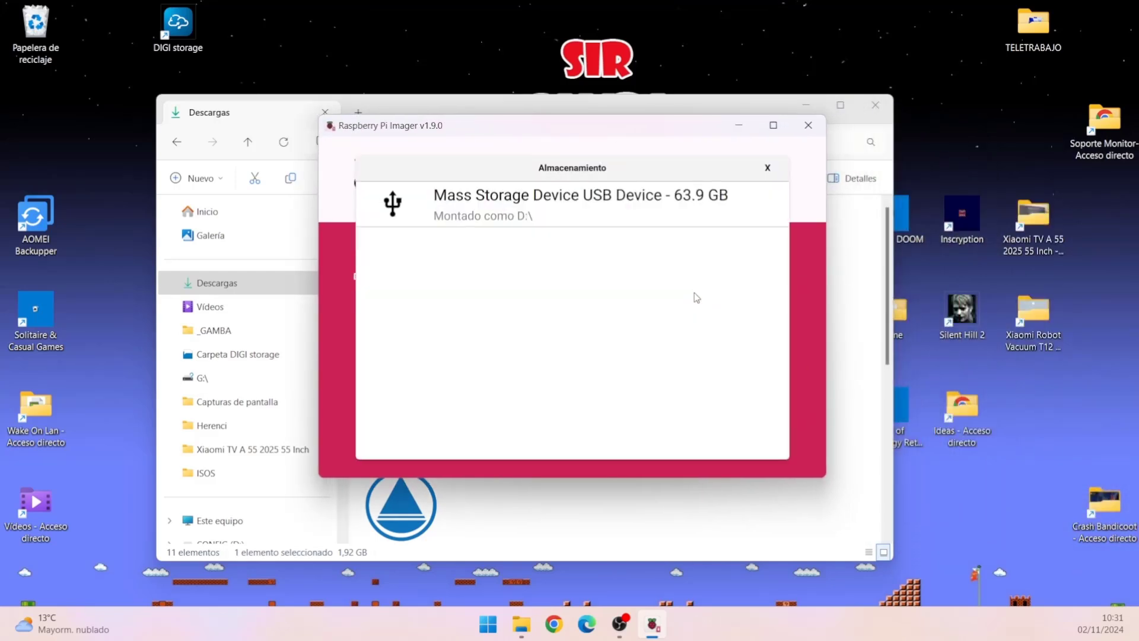
pyautogui.click(700, 219)
pyautogui.click(402, 302)
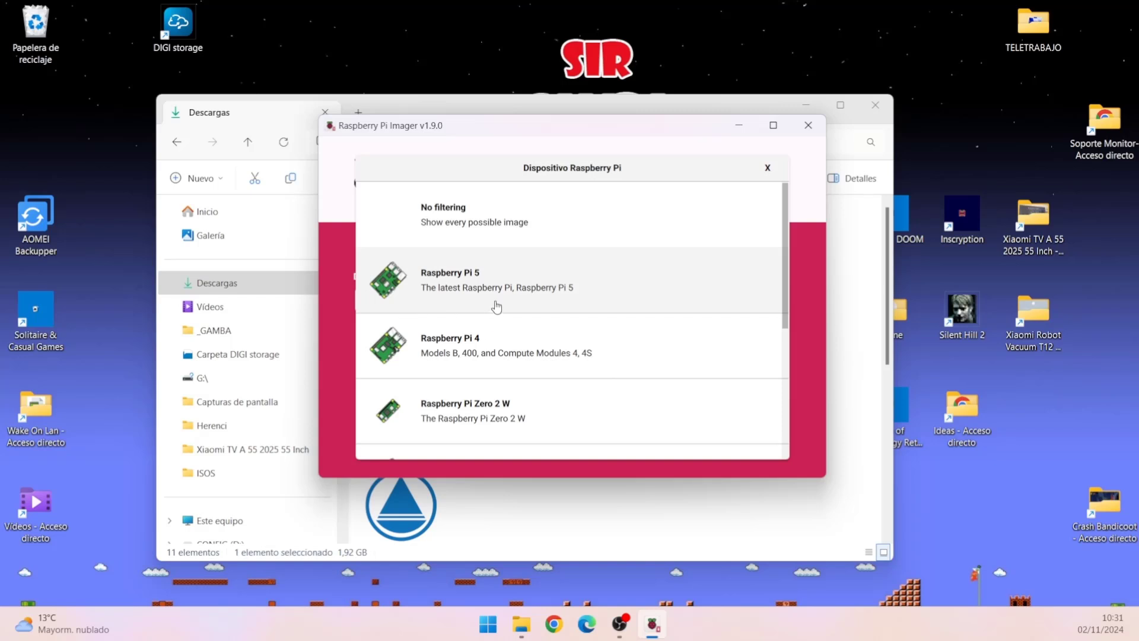
pyautogui.click(521, 315)
pyautogui.click(700, 297)
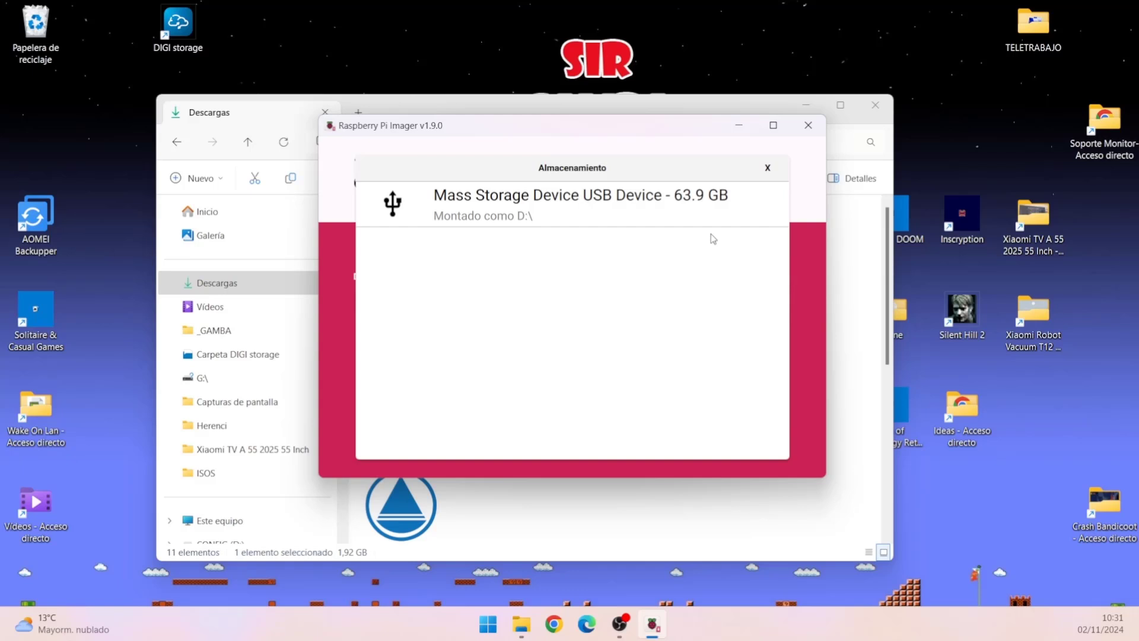
pyautogui.click(697, 219)
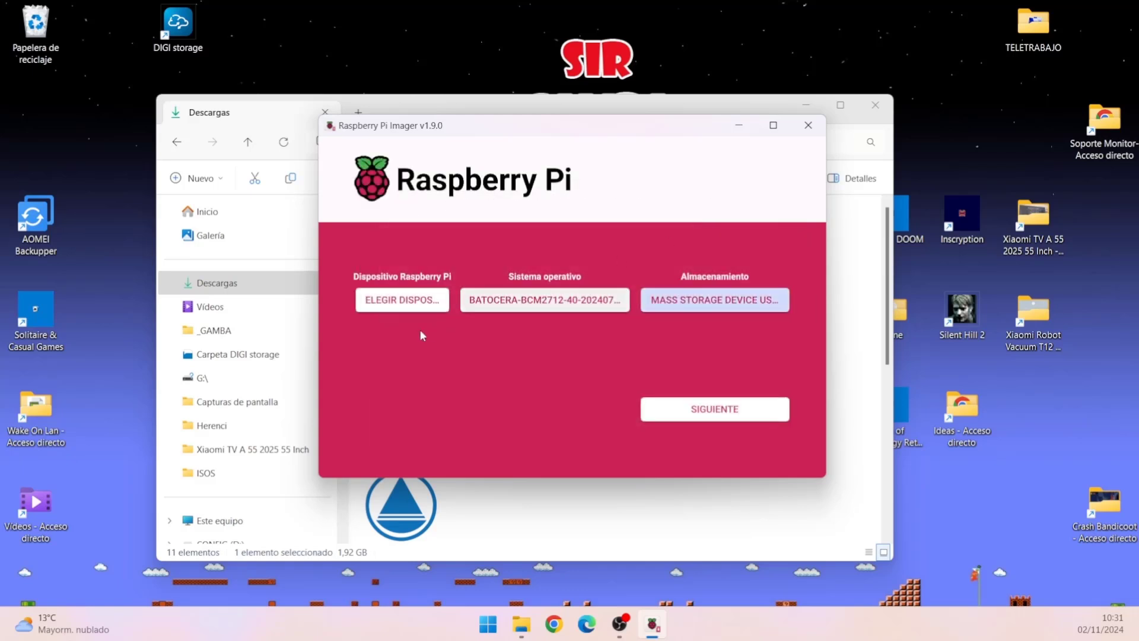
pyautogui.click(403, 301)
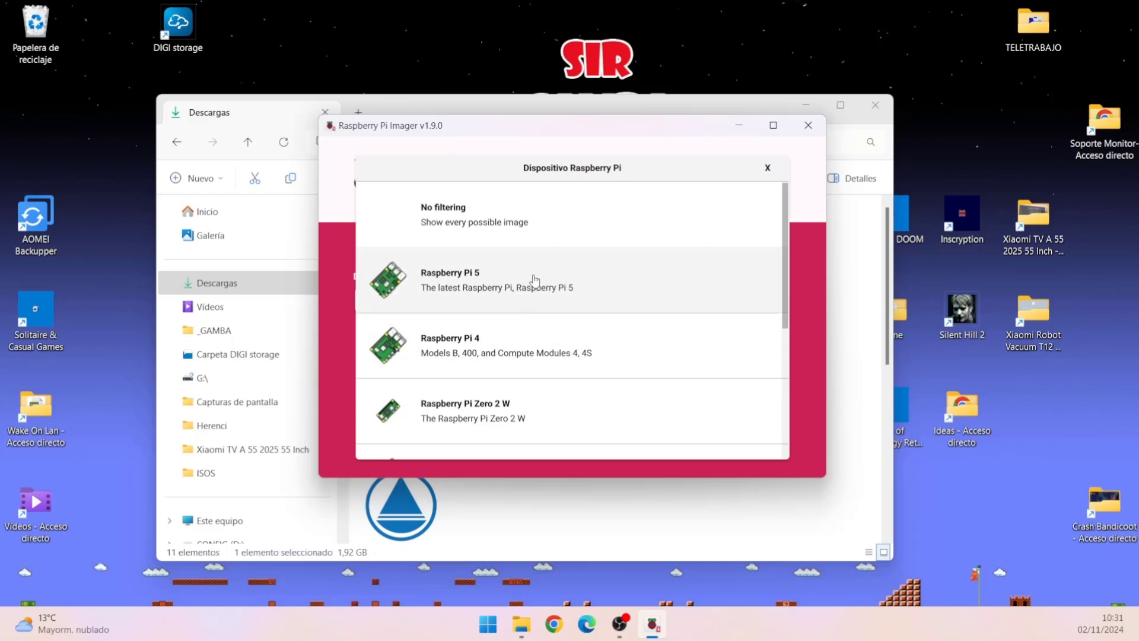
pyautogui.click(532, 281)
# Look through the available operating systems, including the Emulation and game OS and Media player OS categories.
pyautogui.click(533, 300)
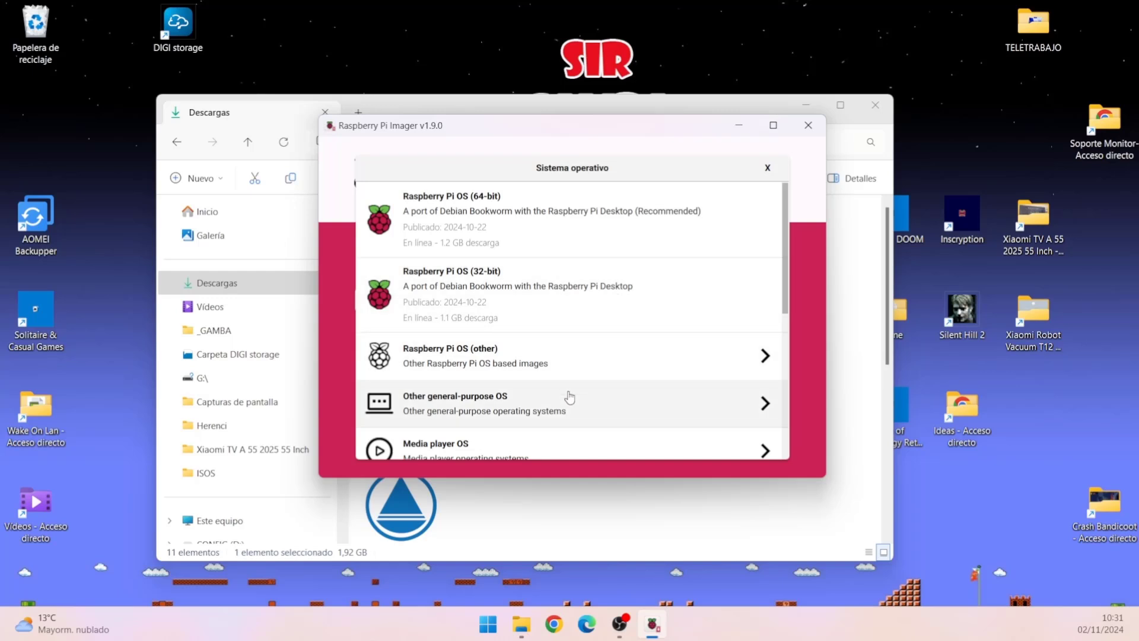
pyautogui.scroll(-2, 558, 407)
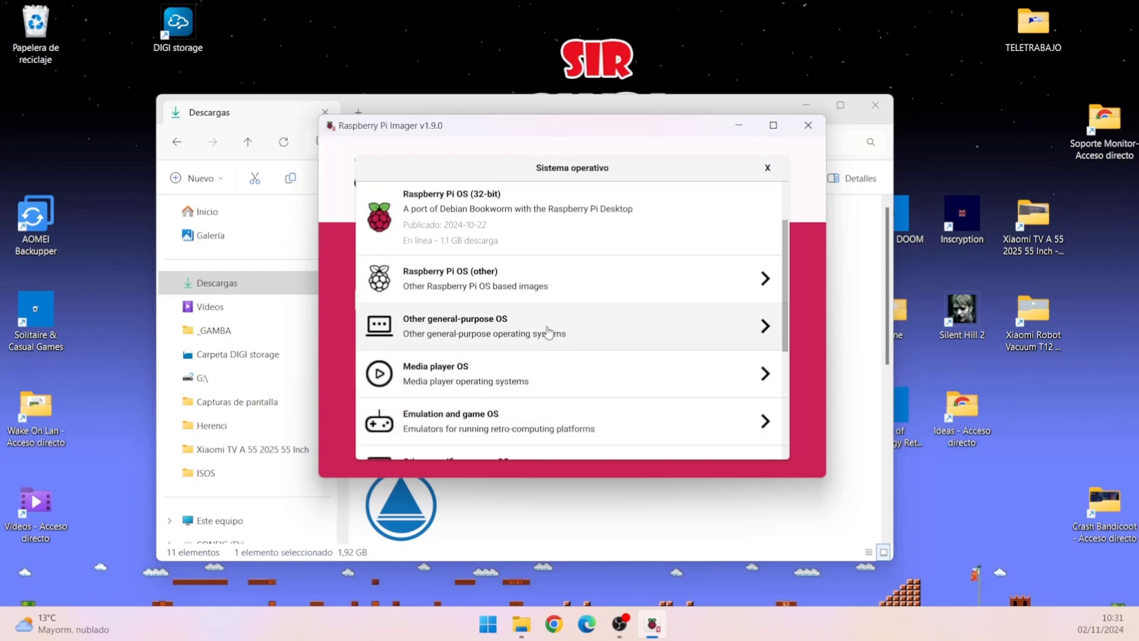
pyautogui.click(550, 424)
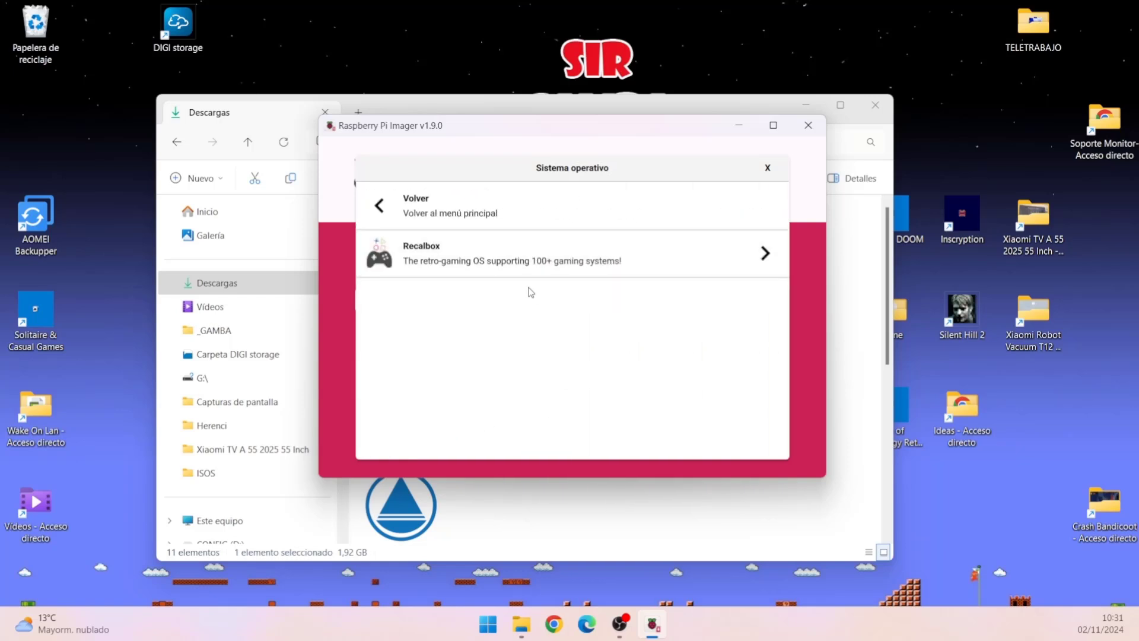
pyautogui.click(378, 202)
pyautogui.scroll(-1, 521, 368)
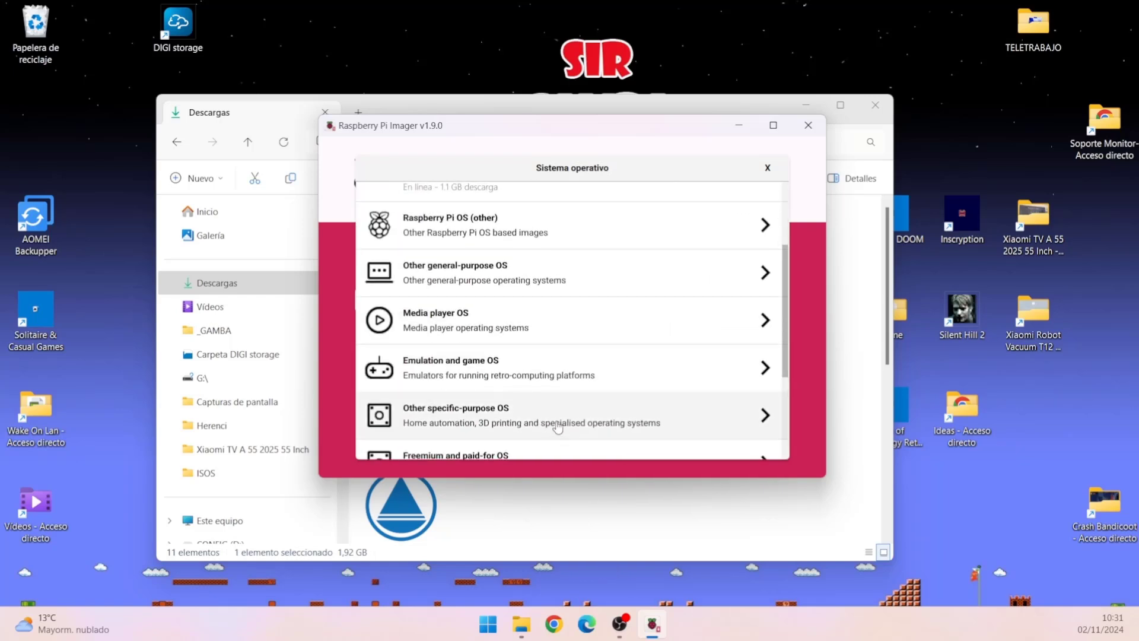
pyautogui.scroll(-1, 540, 415)
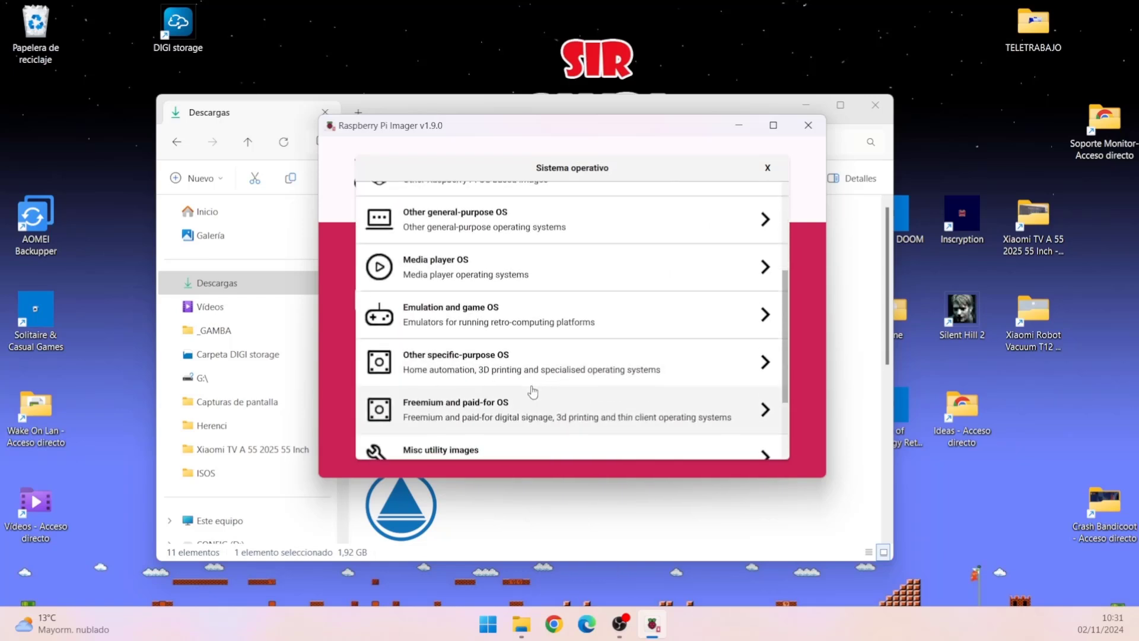
pyautogui.click(482, 279)
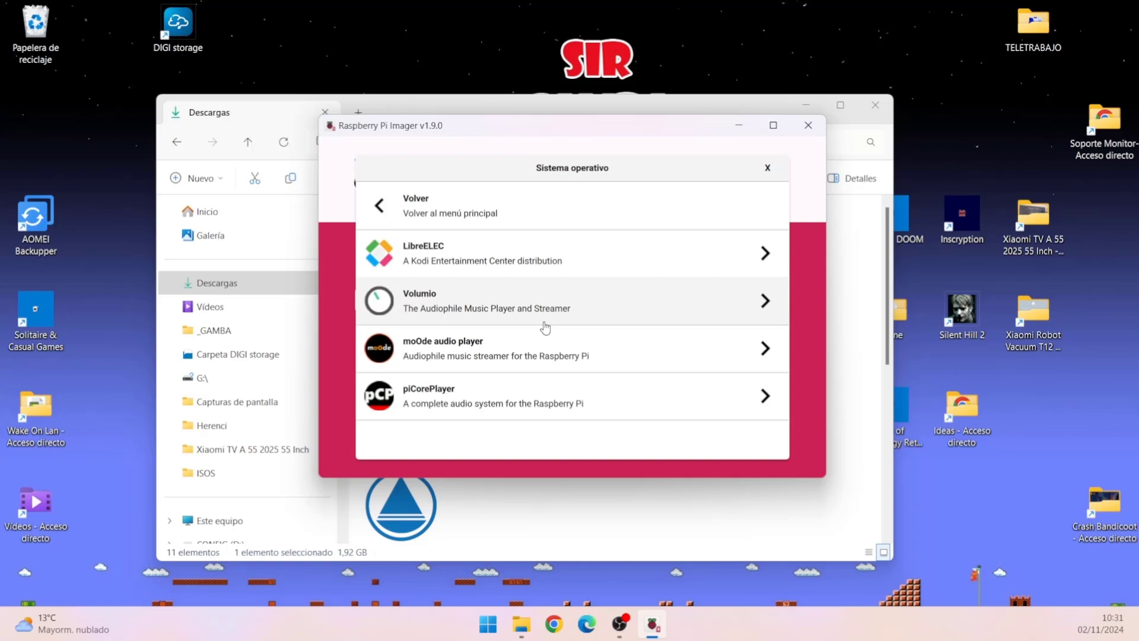
pyautogui.press('Escape')
# Reopen the downloaded Batocera image in a new Raspberry Pi Imager window and close the earlier Imager window.
pyautogui.click(554, 533)
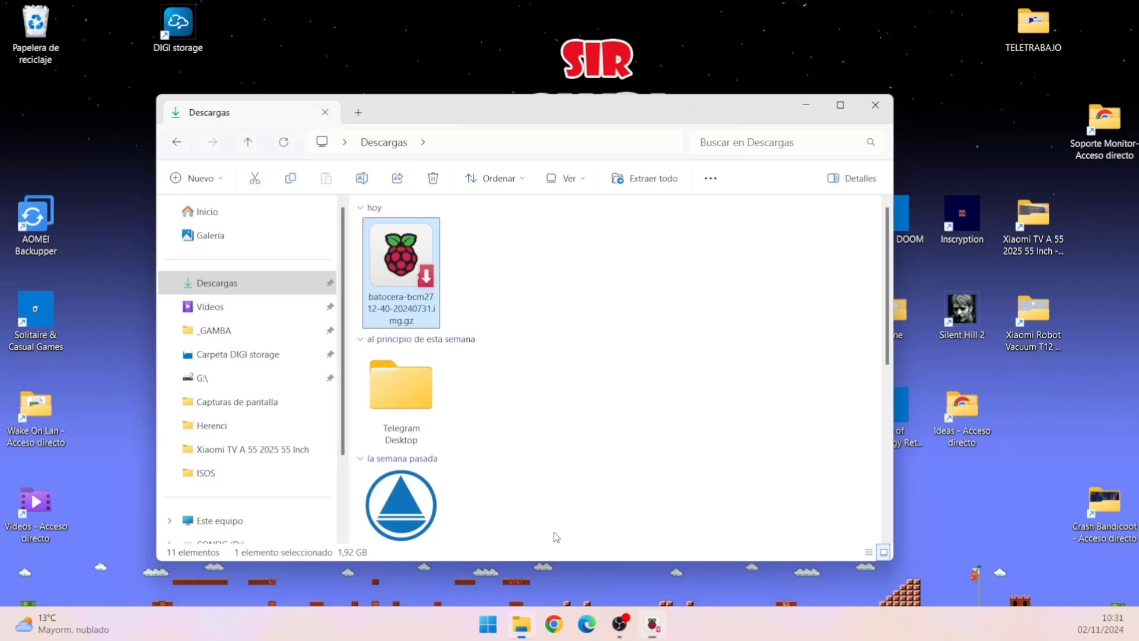
pyautogui.doubleClick(447, 287)
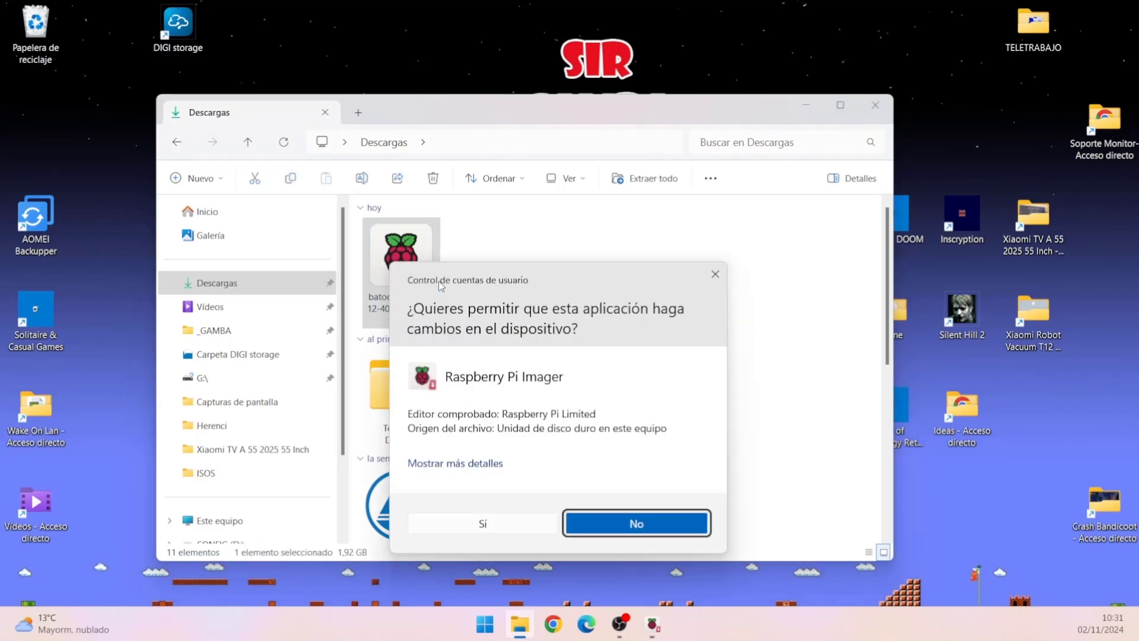
pyautogui.click(498, 524)
pyautogui.moveTo(651, 634)
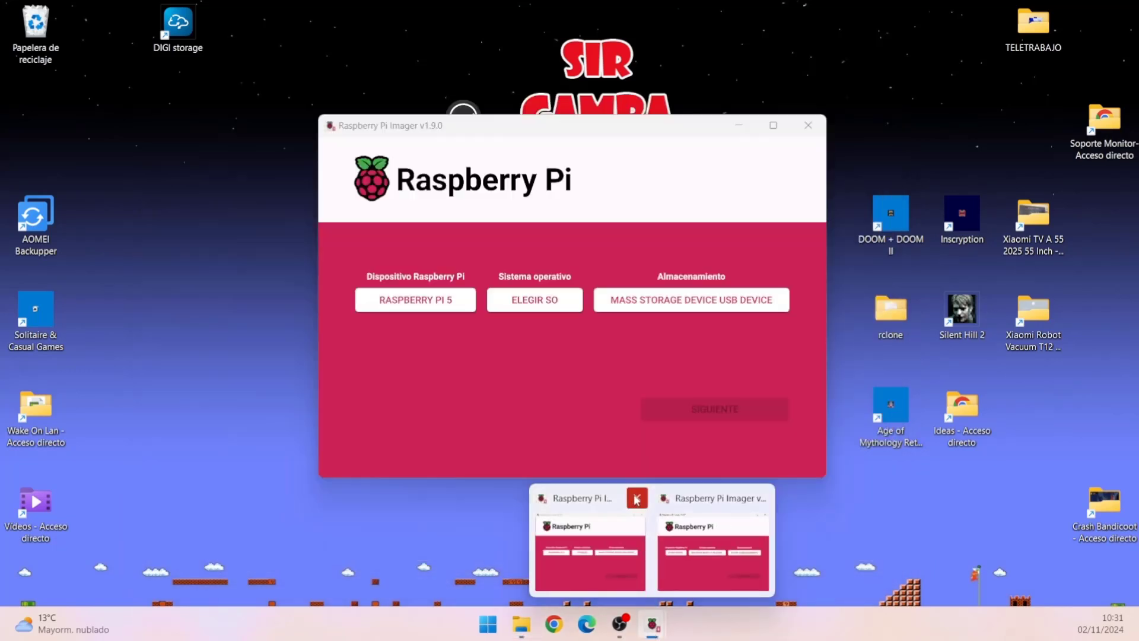
pyautogui.click(634, 498)
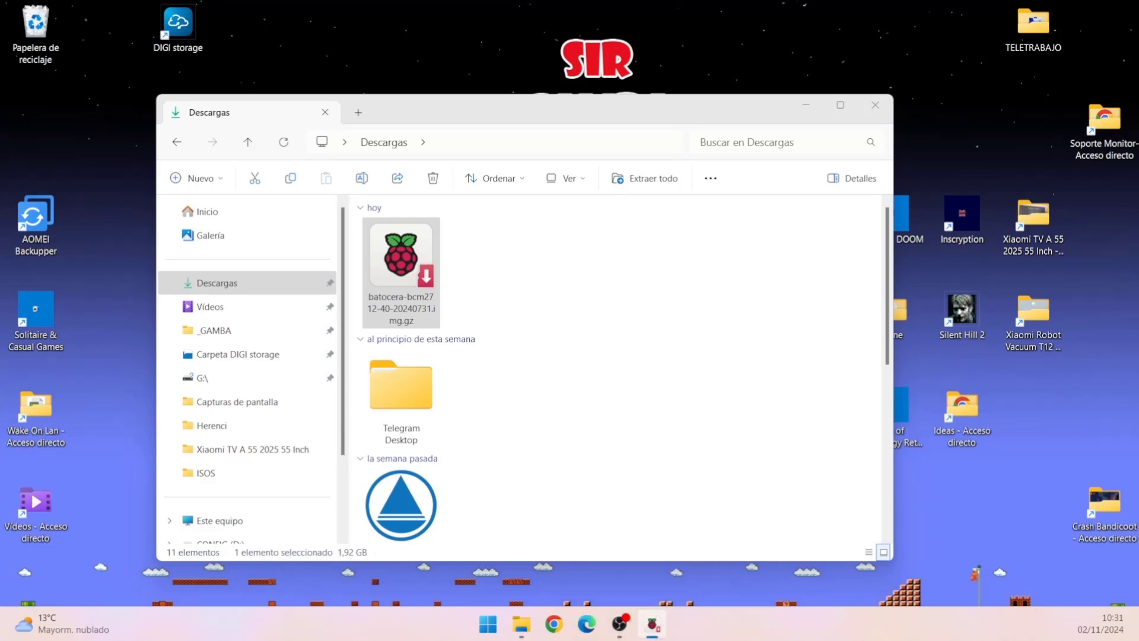
pyautogui.moveTo(725, 133); pyautogui.dragTo(508, 162)
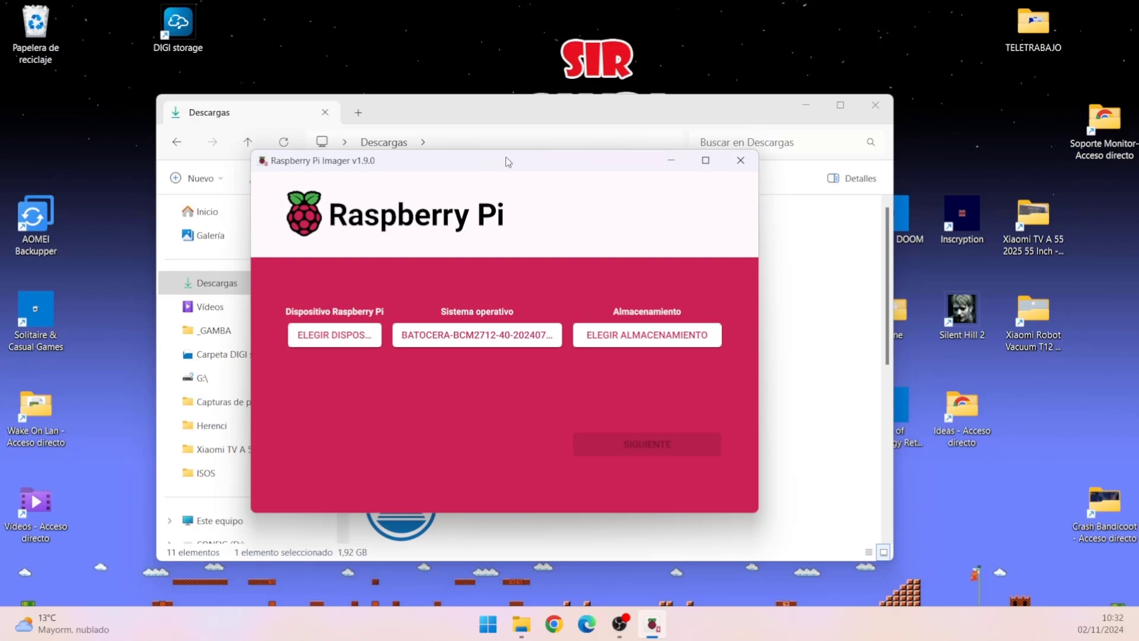
# Select the 63.9 GB Mass Storage Device USB Device as the storage for the Batocera image.
pyautogui.click(656, 334)
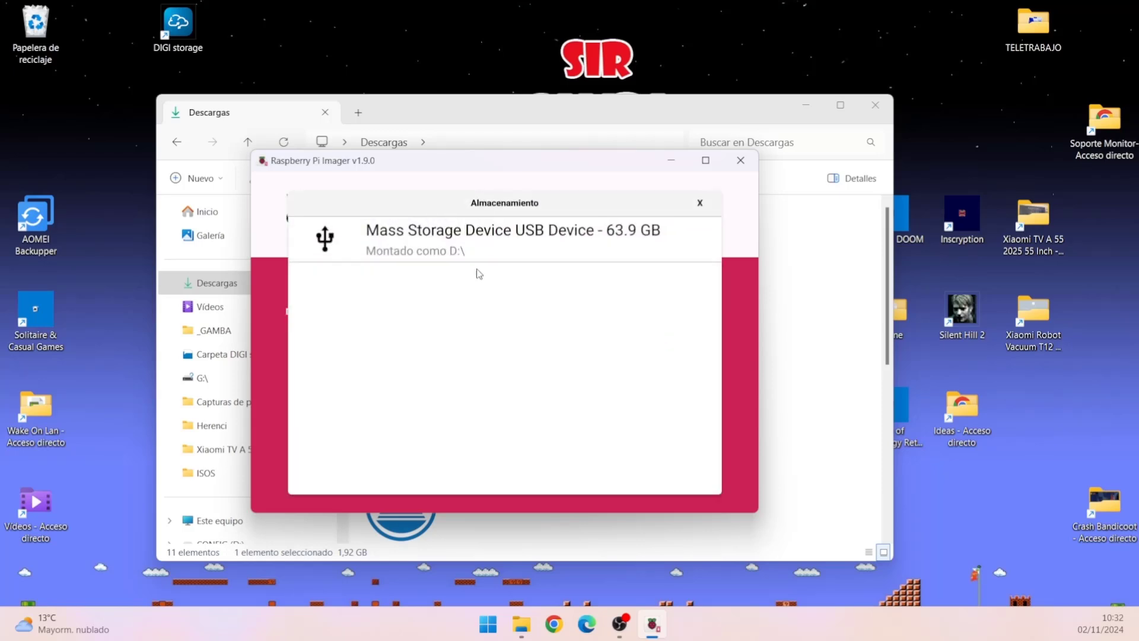
pyautogui.click(499, 252)
pyautogui.click(672, 452)
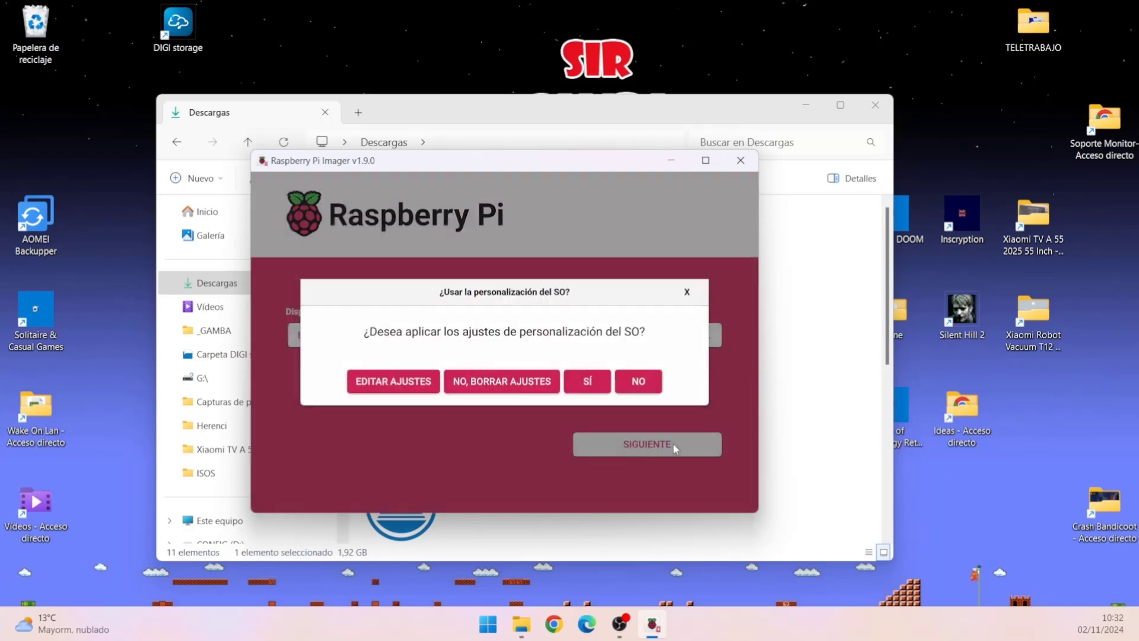
pyautogui.click(645, 386)
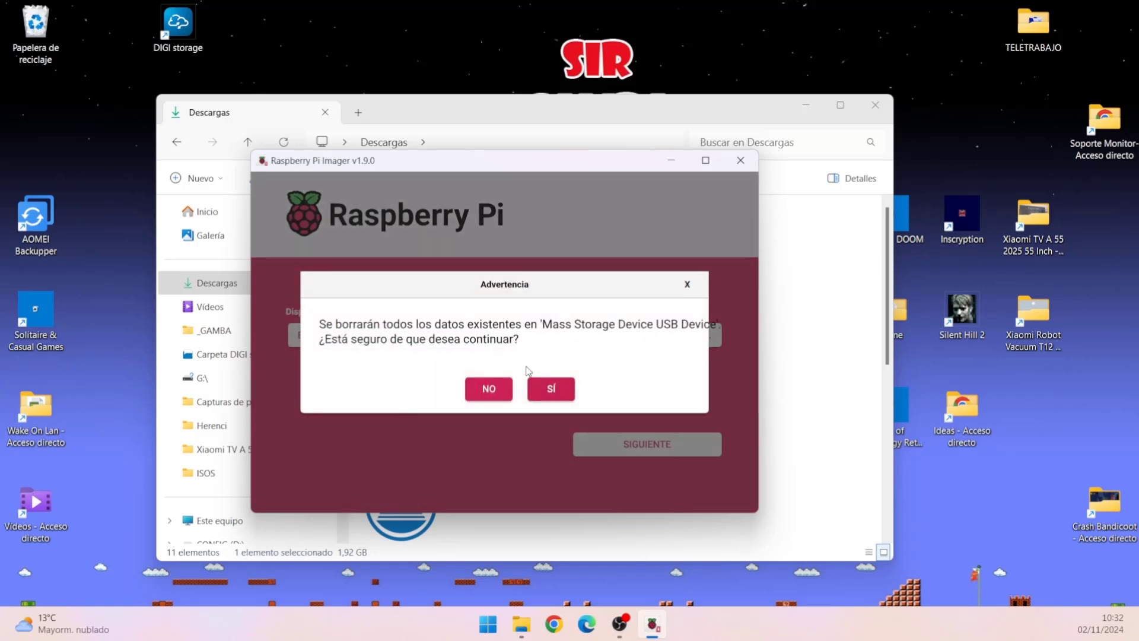
pyautogui.press('Escape')
# Start writing the image without OS customisation settings and accept erasing all existing data on the USB storage device.
pyautogui.click(675, 449)
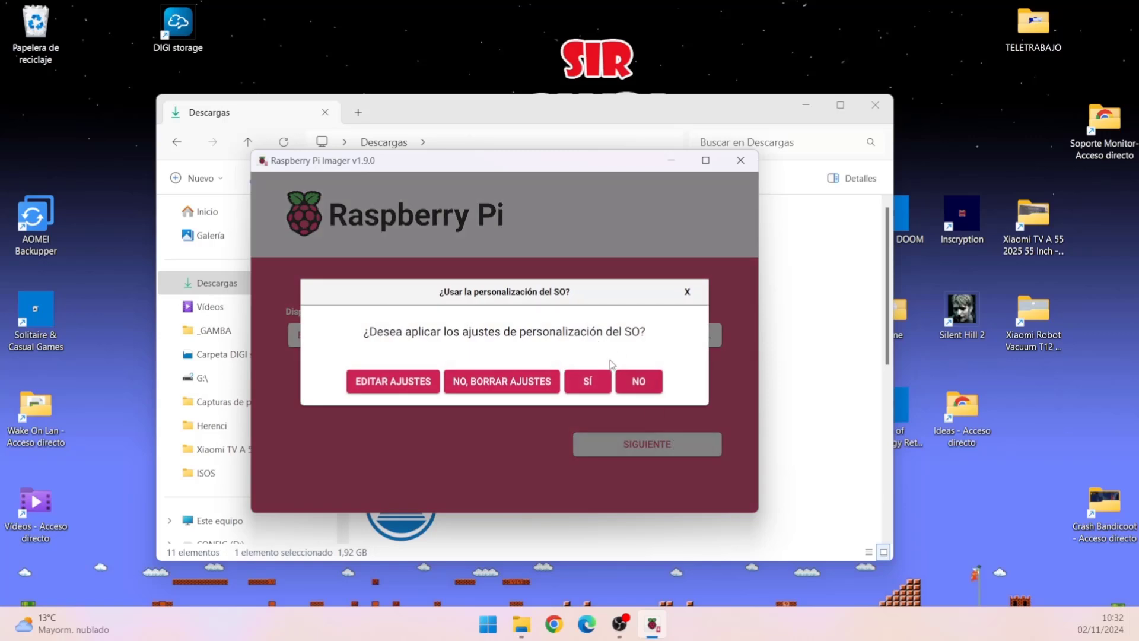
pyautogui.click(644, 385)
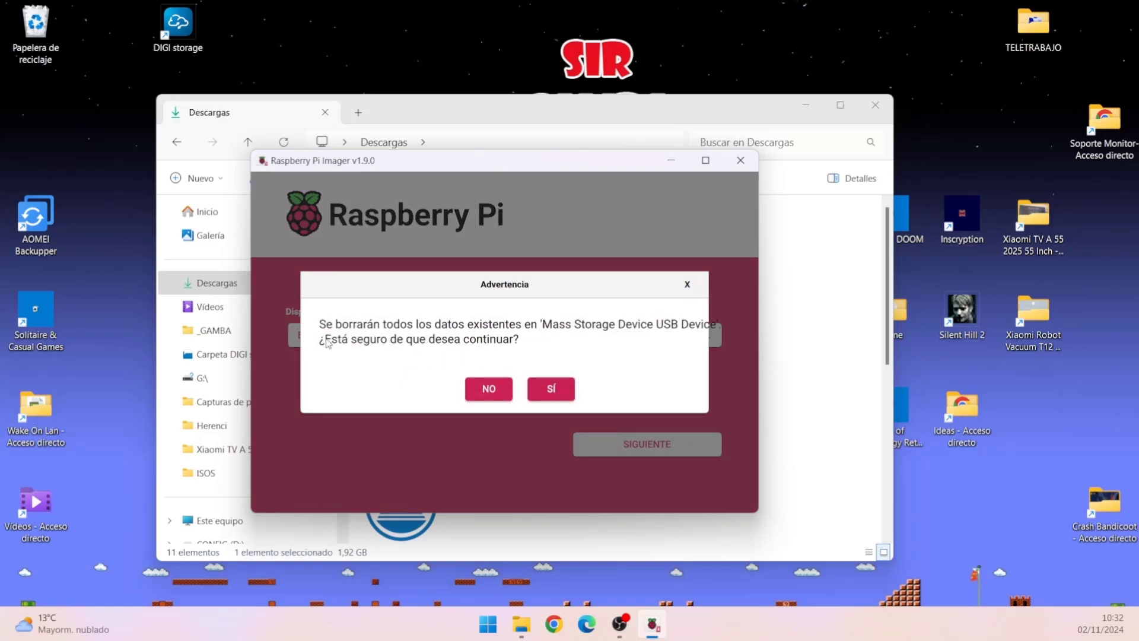
pyautogui.click(554, 395)
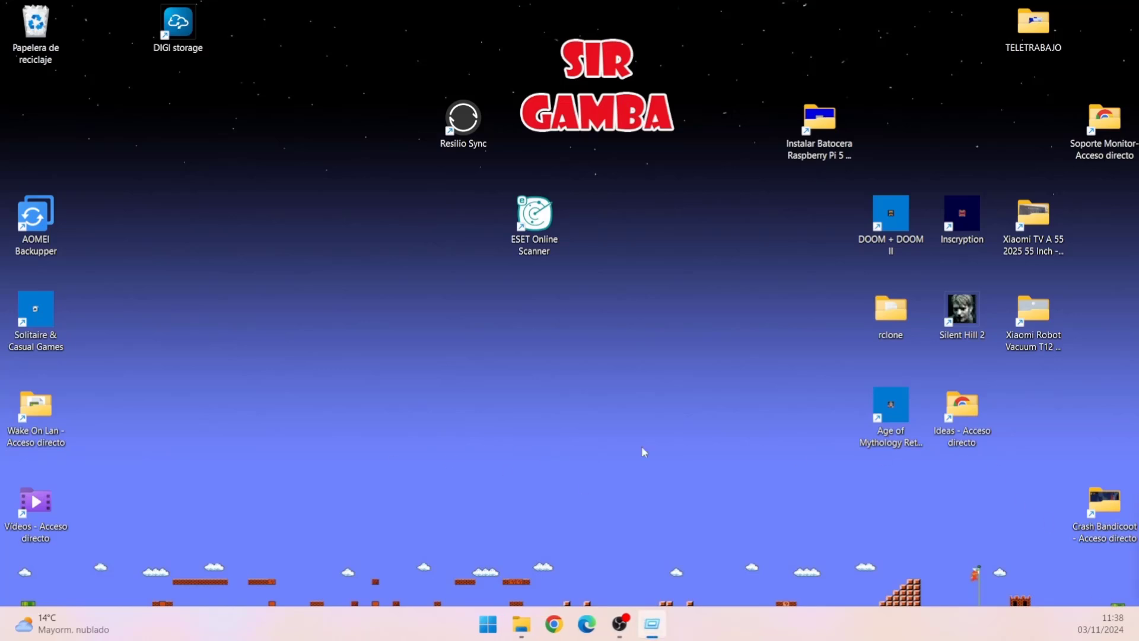
# Open the network location \\batocera through the Run dialog and show the bios, roms, saves and themes folders in its share folder.
pyautogui.moveTo(630, 320); pyautogui.dragTo(465, 320)
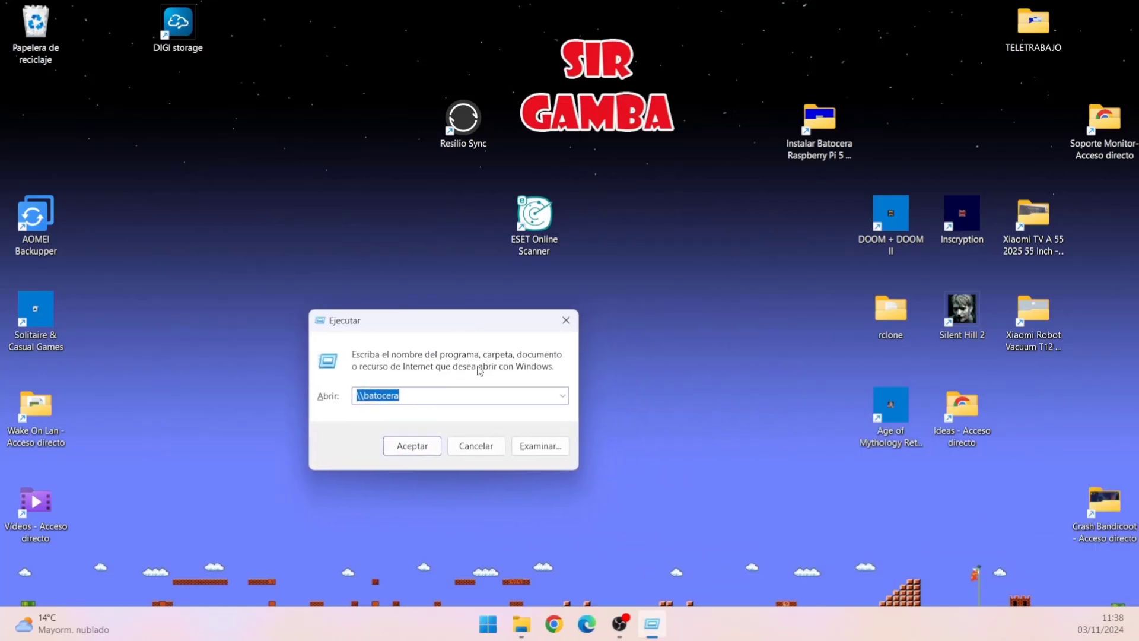
pyautogui.click(411, 446)
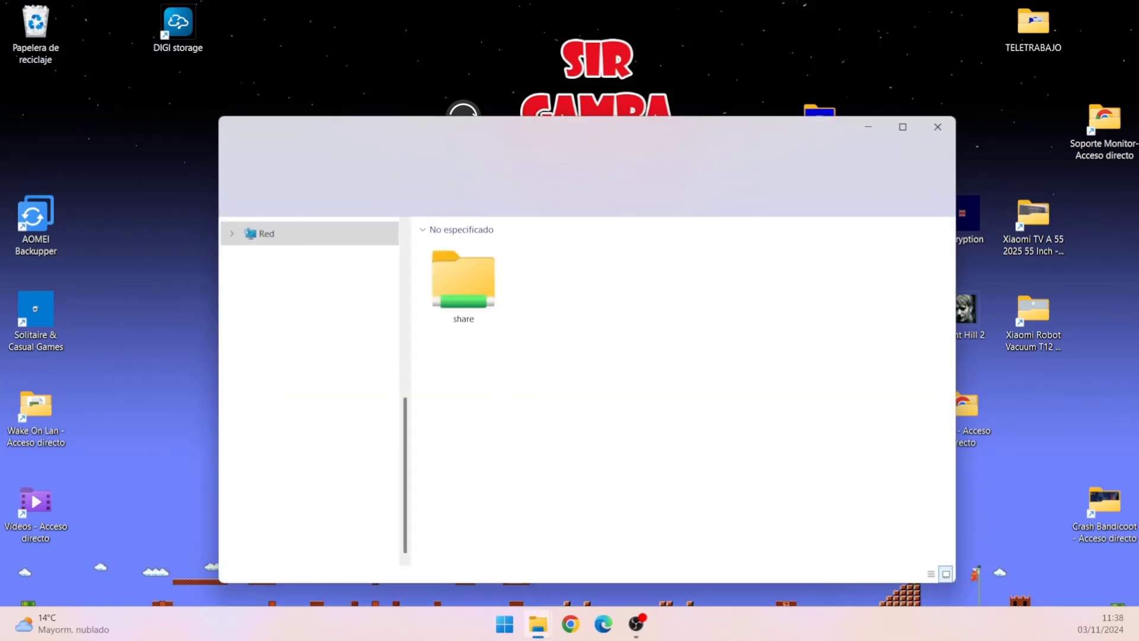
pyautogui.moveTo(545, 135); pyautogui.dragTo(690, 128)
pyautogui.doubleClick(608, 263)
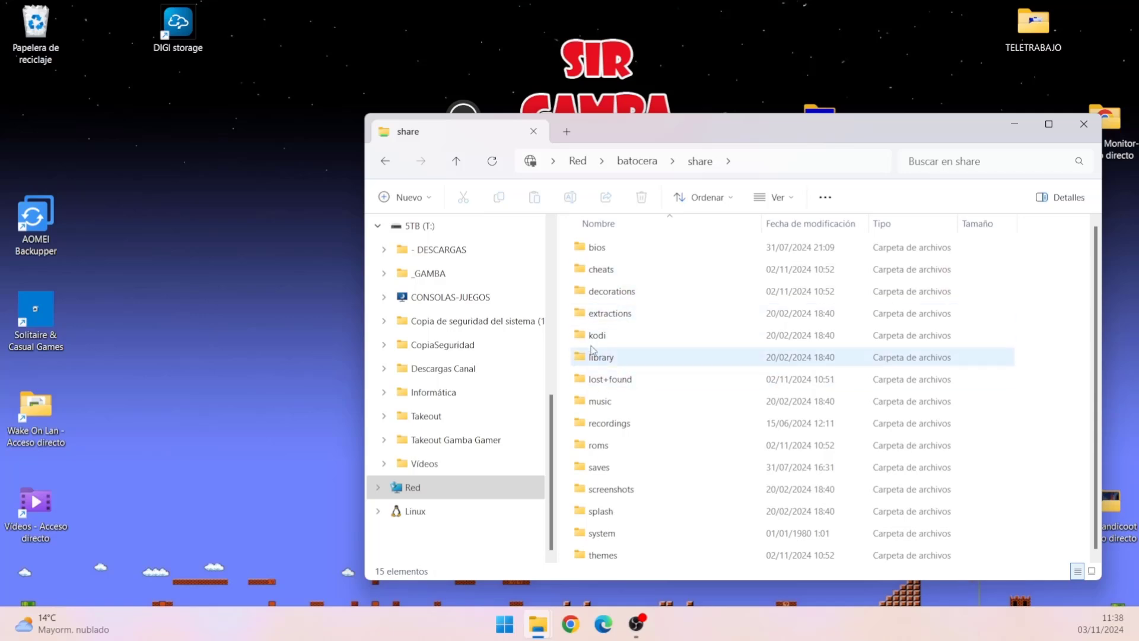
pyautogui.click(599, 248)
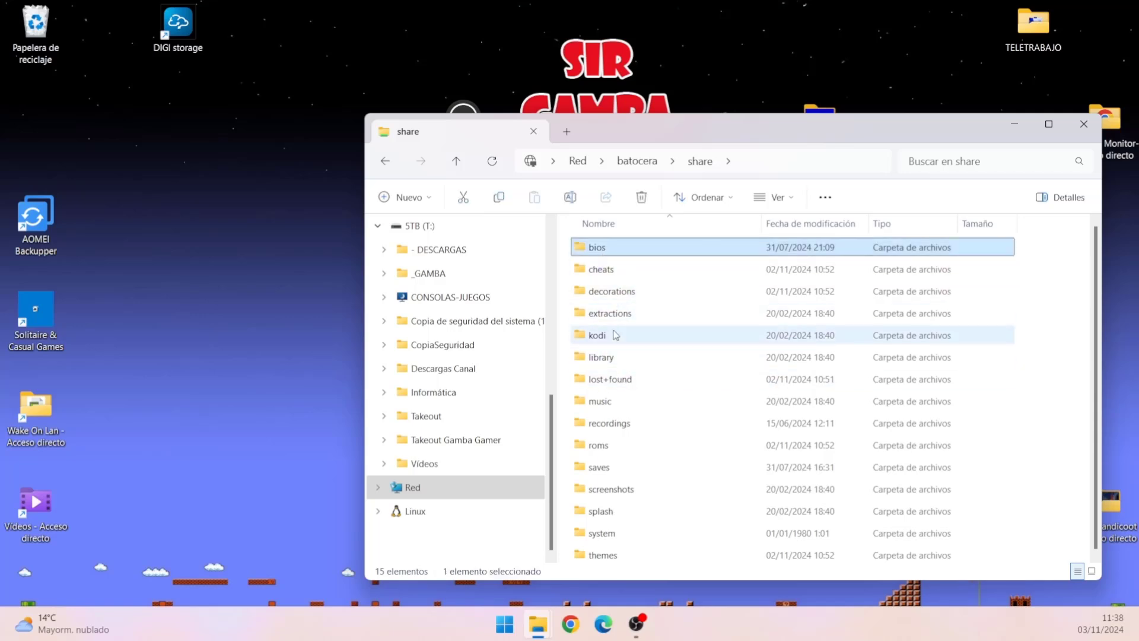
pyautogui.click(611, 445)
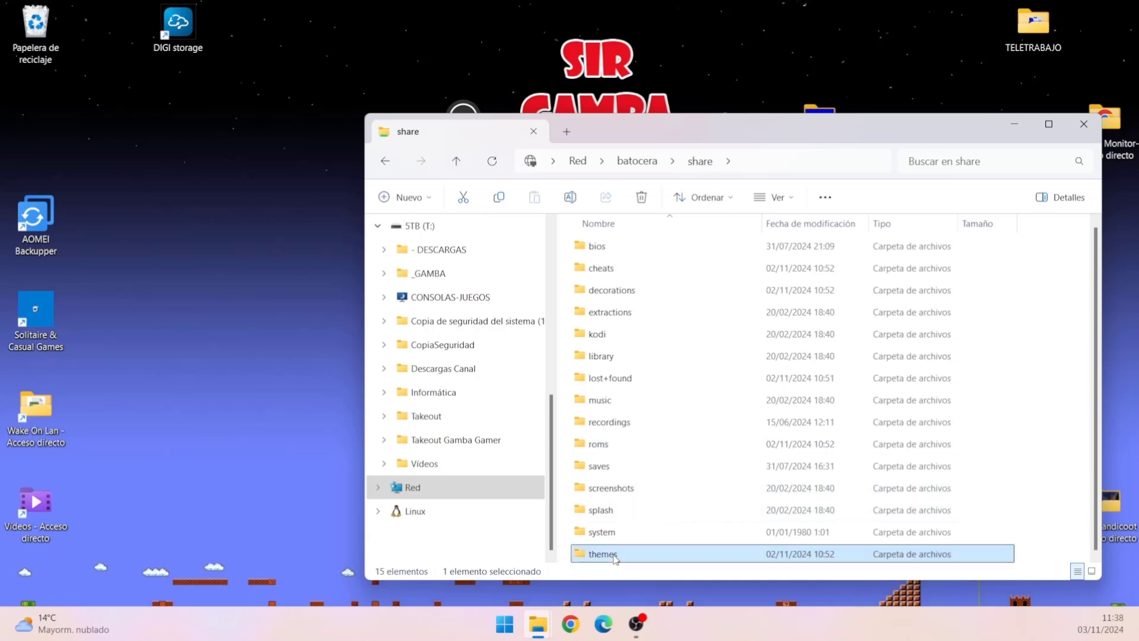
pyautogui.click(605, 471)
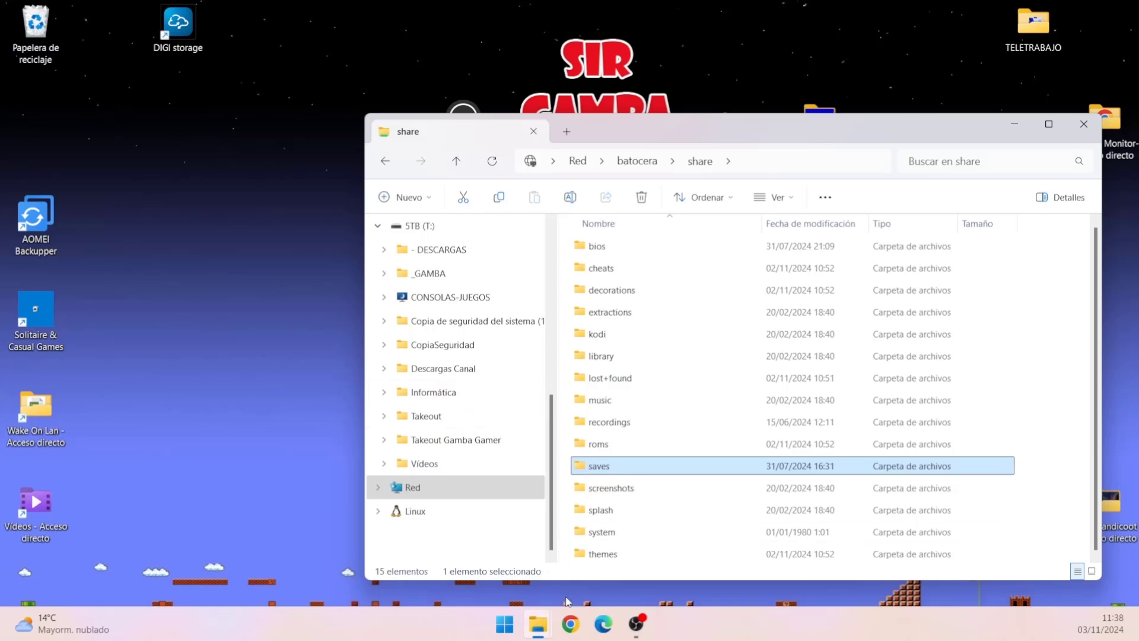
# Switch to the BOB para RPi5 folder window, open its Share folder and place the window beside the network share.
pyautogui.moveTo(538, 623)
pyautogui.click(478, 543)
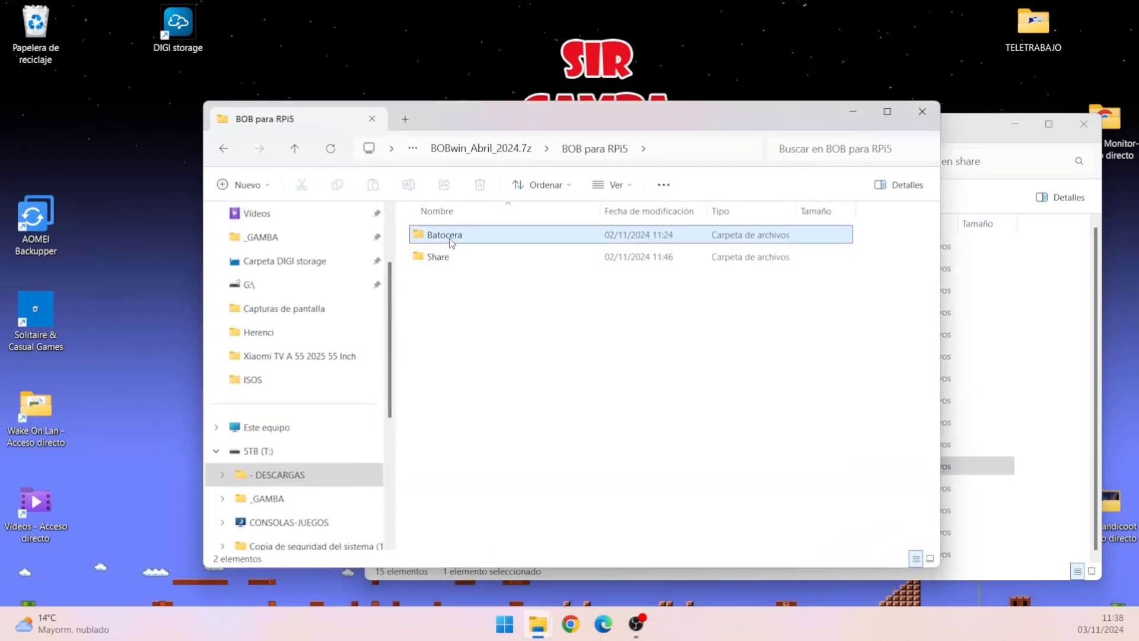
pyautogui.click(453, 261)
pyautogui.doubleClick(452, 261)
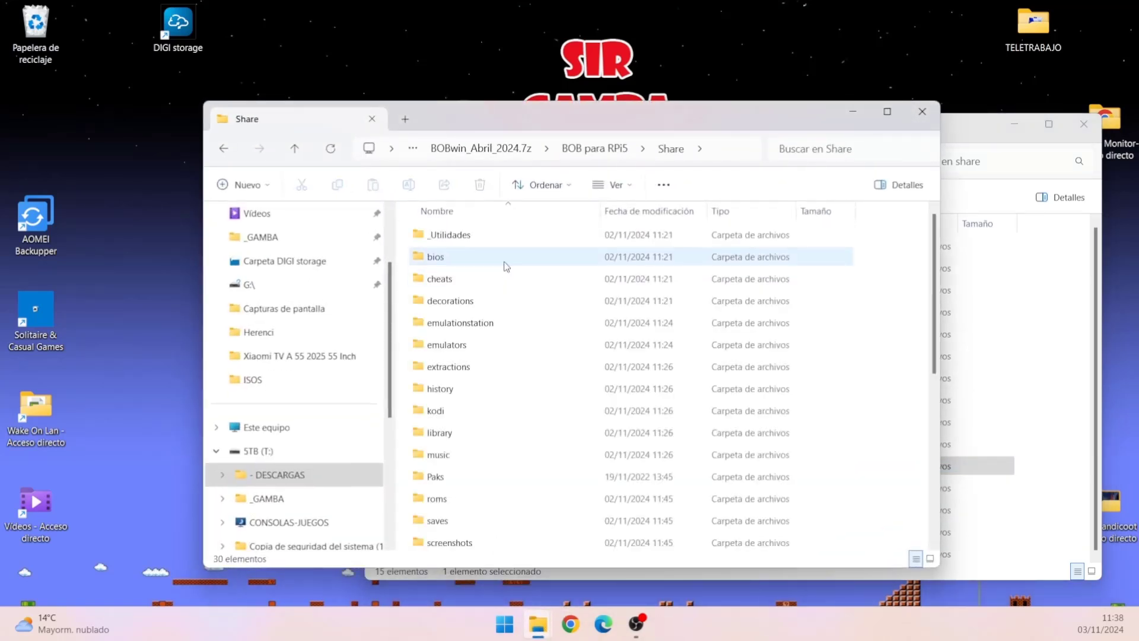
pyautogui.moveTo(530, 119); pyautogui.dragTo(356, 86)
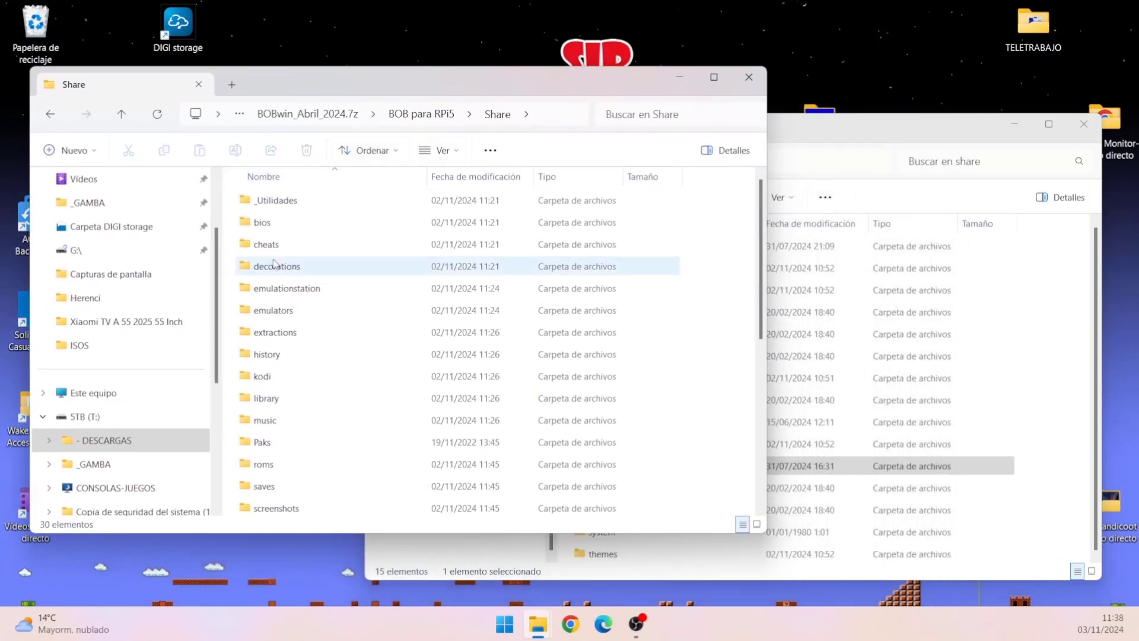
# Look through the system folders inside the local roms folder and return to the Share folder.
pyautogui.click(271, 225)
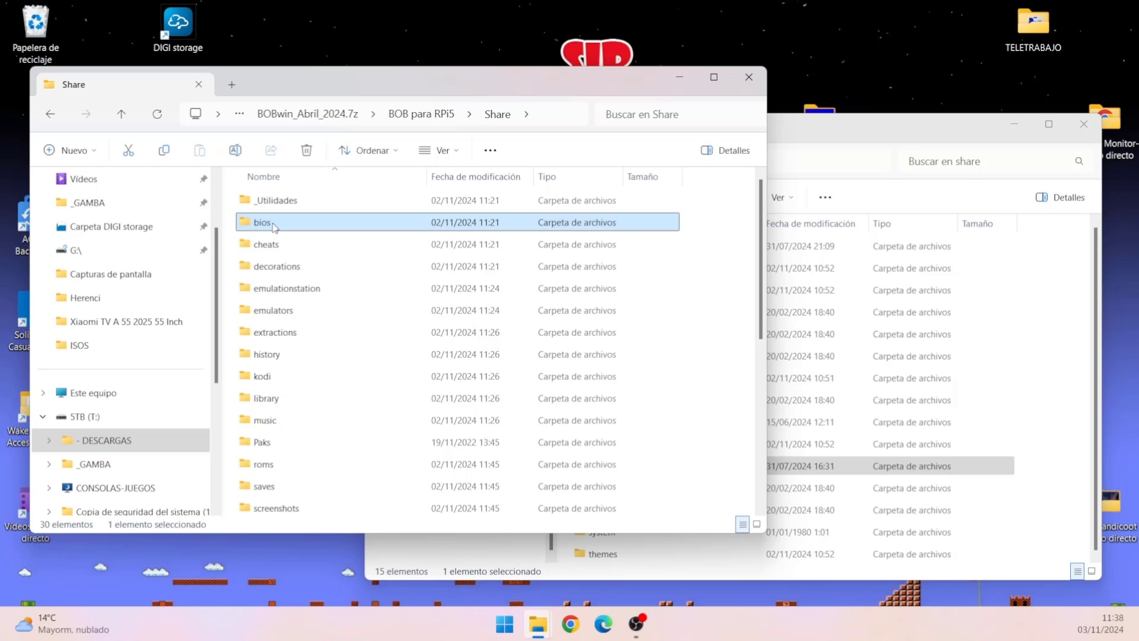
pyautogui.keyDown('ctrl'); pyautogui.click(281, 467); pyautogui.keyUp('ctrl')
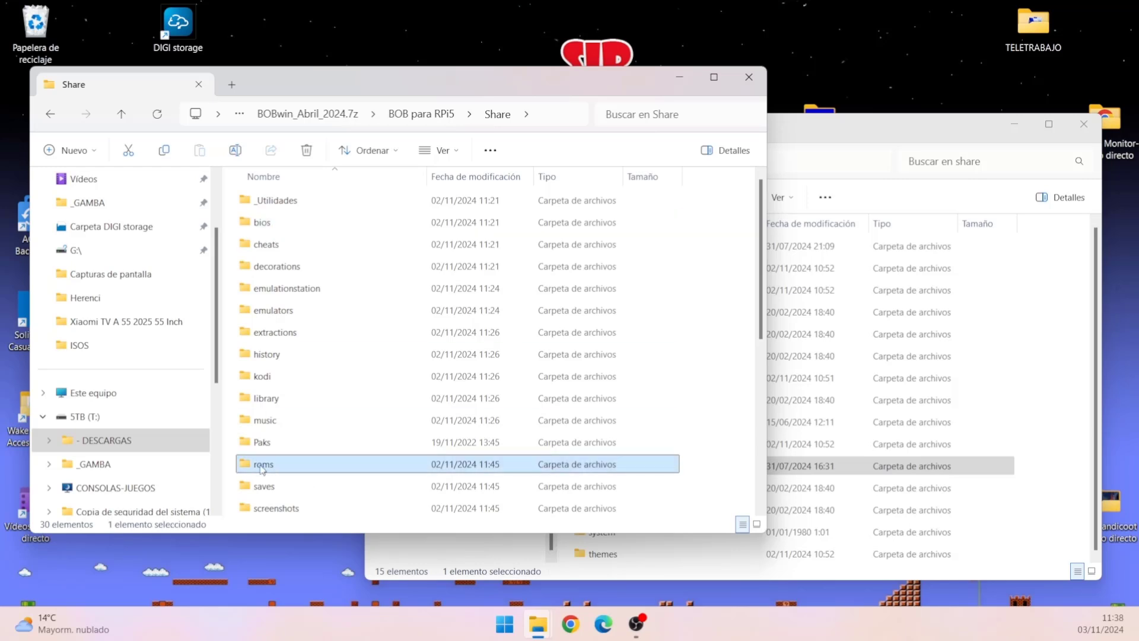
pyautogui.doubleClick(281, 467)
pyautogui.scroll(-10, 284, 321)
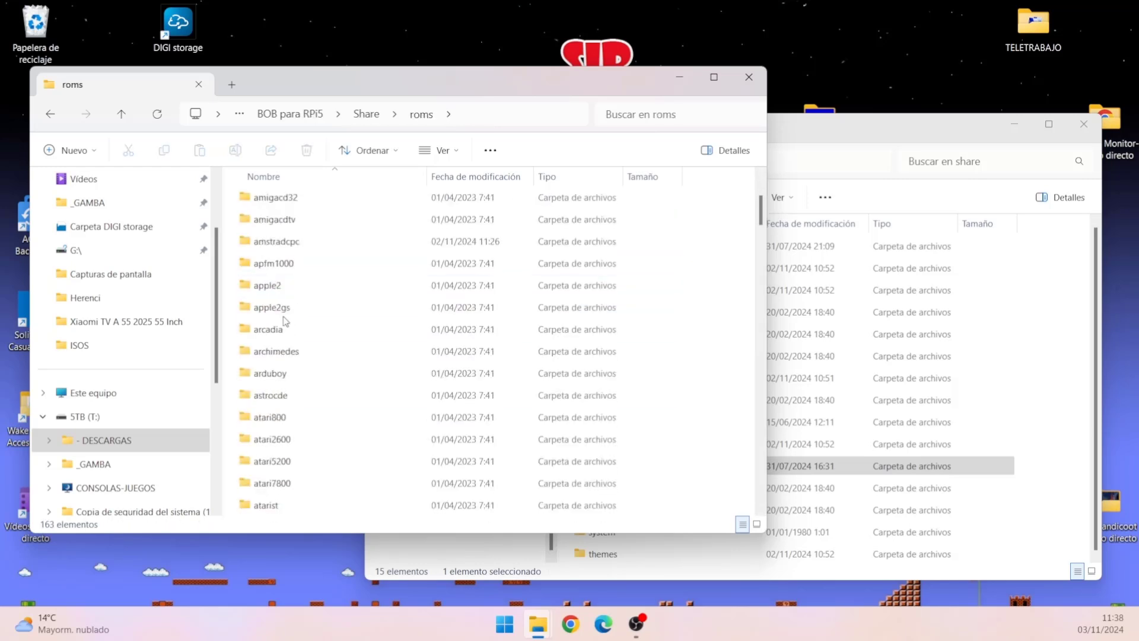
pyautogui.scroll(-20, 352, 291)
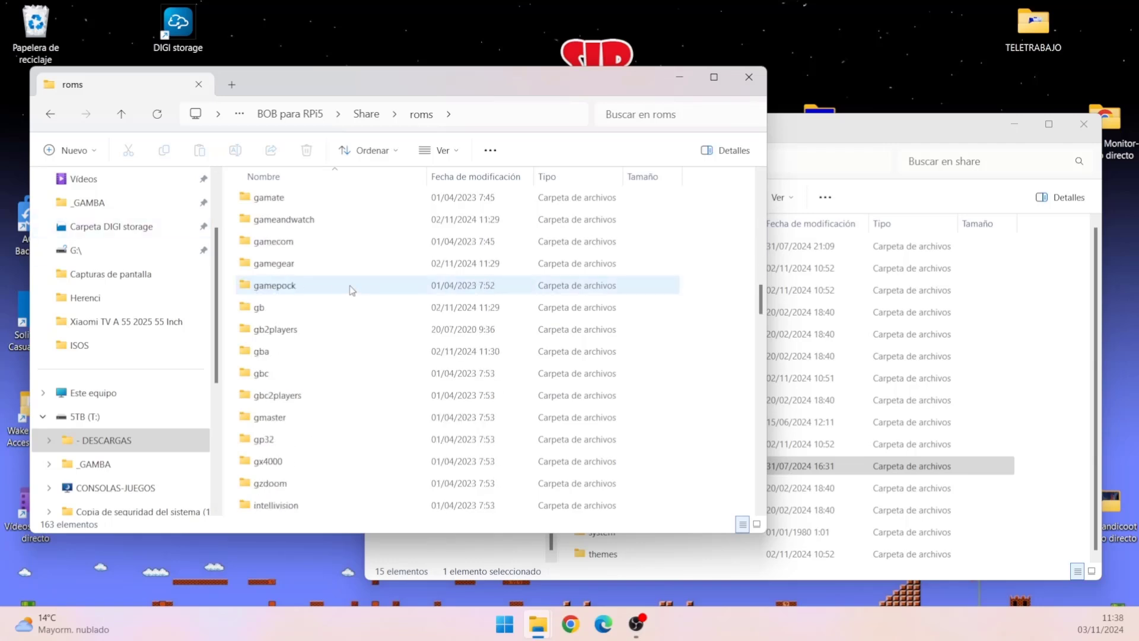
pyautogui.hotkey('alt', 'Left')
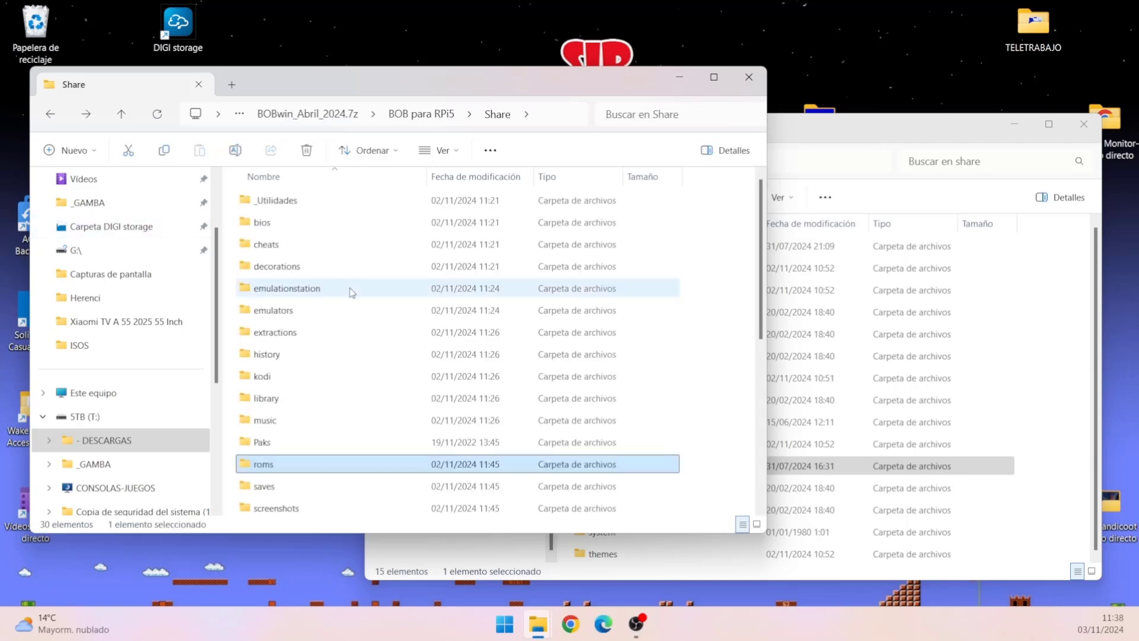
# Copy the bios, roms and themes folders from the local Share folder into the Batocera network share.
pyautogui.keyDown('ctrl'); pyautogui.click(272, 225); pyautogui.keyUp('ctrl')
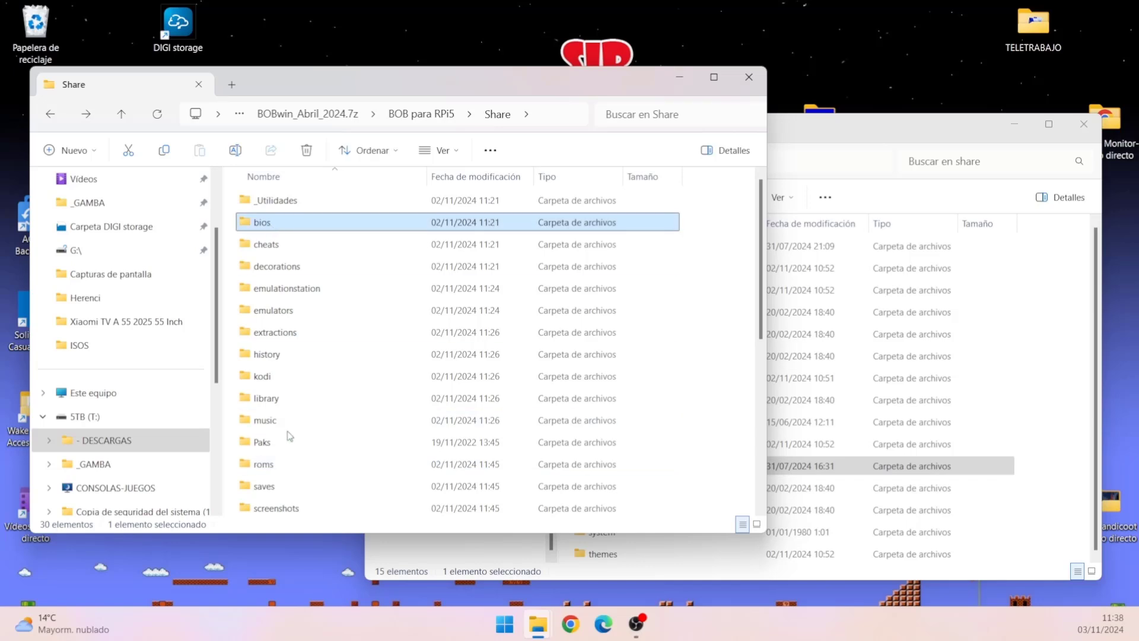
pyautogui.scroll(-3, 297, 439)
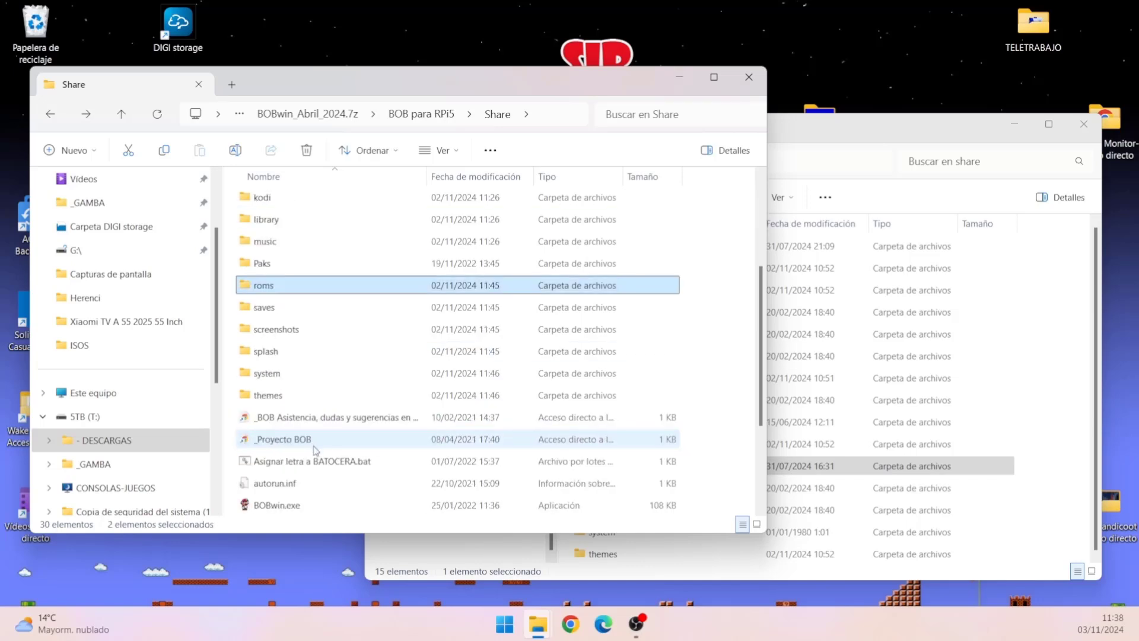
pyautogui.keyDown('ctrl'); pyautogui.click(285, 395); pyautogui.keyUp('ctrl')
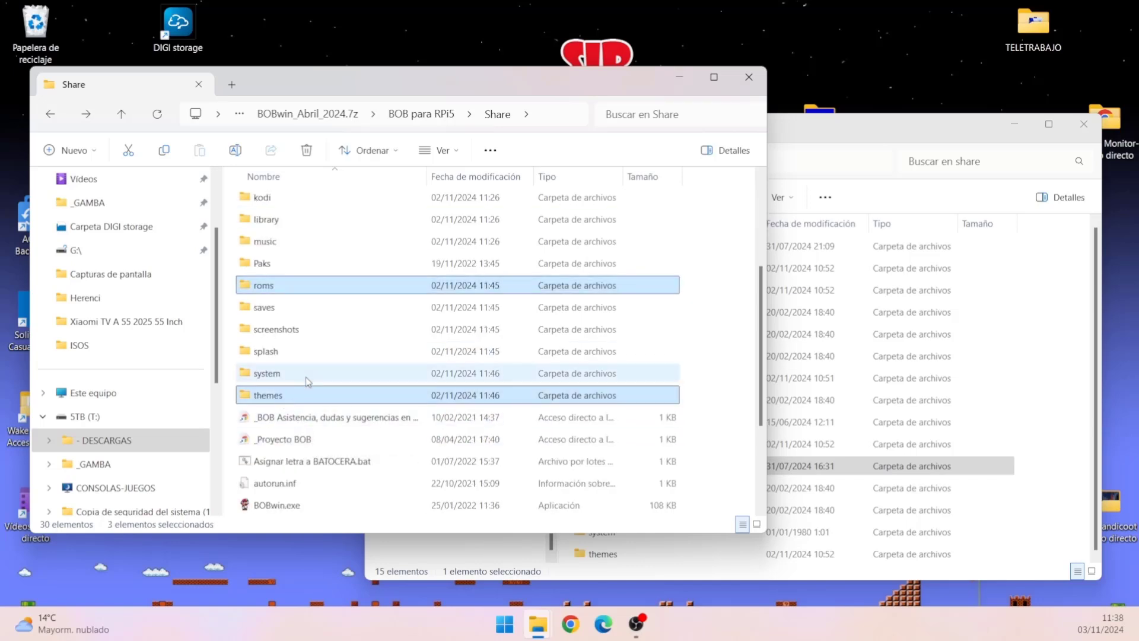
pyautogui.click(811, 142)
pyautogui.click(1068, 488)
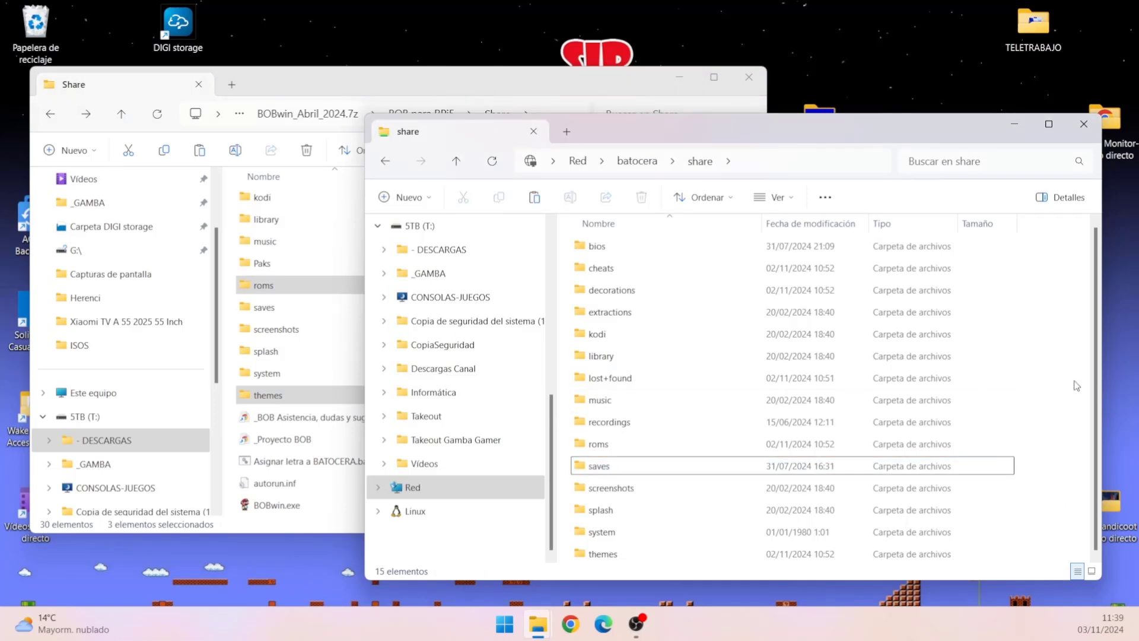
pyautogui.hotkey('ctrl', 'v')
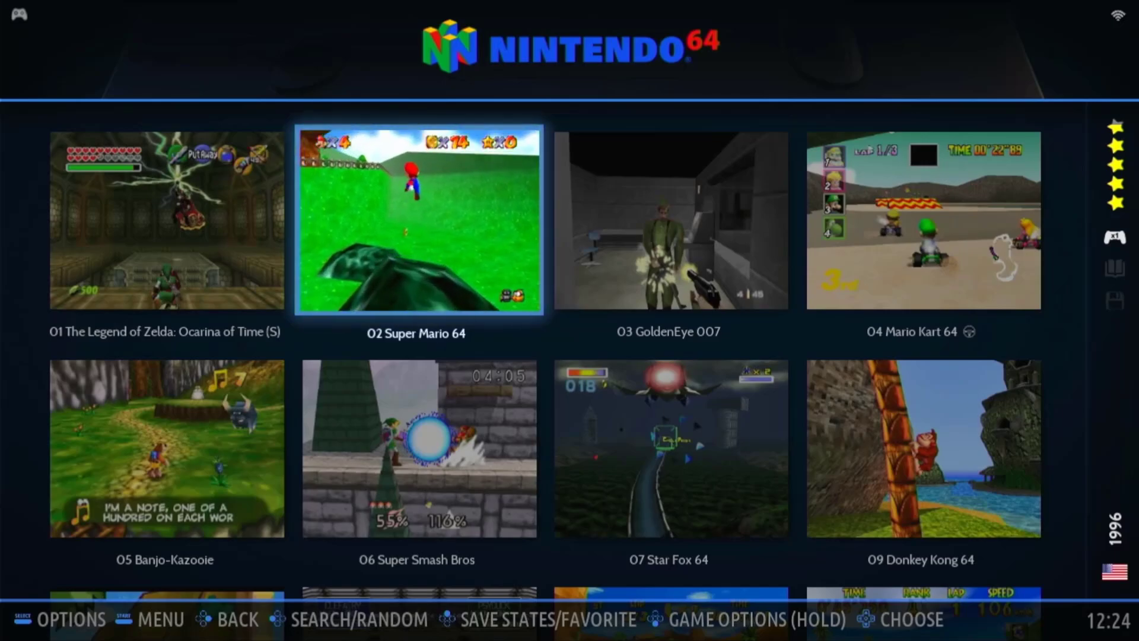
# In Batocera, leave the Nintendo 64 game list and browse backwards through the systems and collections to Neo-Geo.
pyautogui.press('Escape')
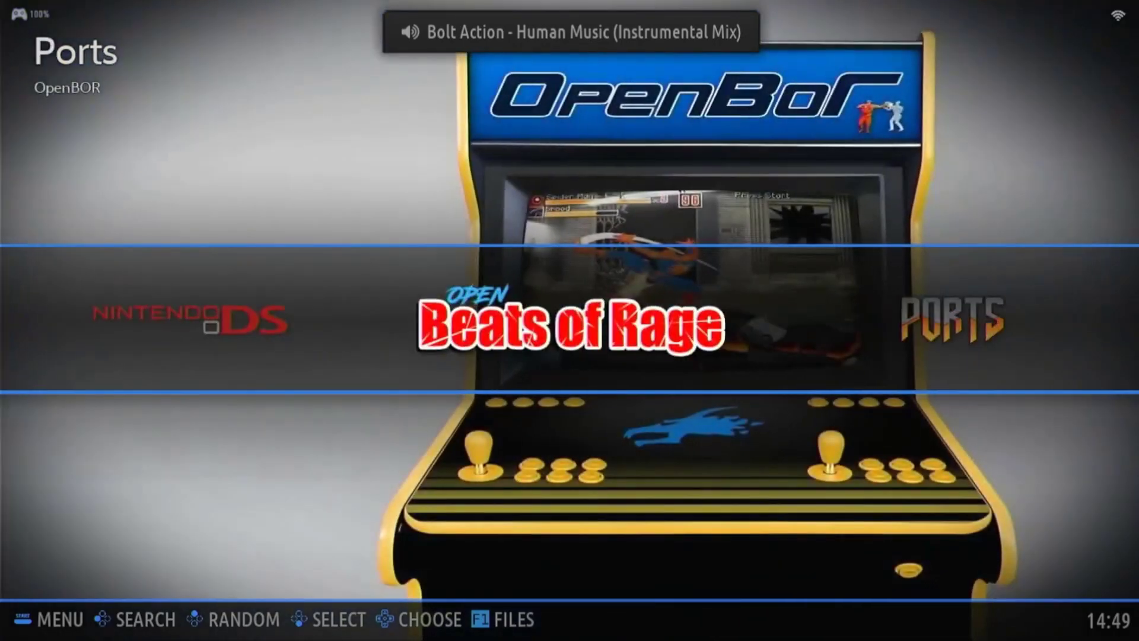
pyautogui.press('Right')
pyautogui.press('Left')
pyautogui.press('Left')
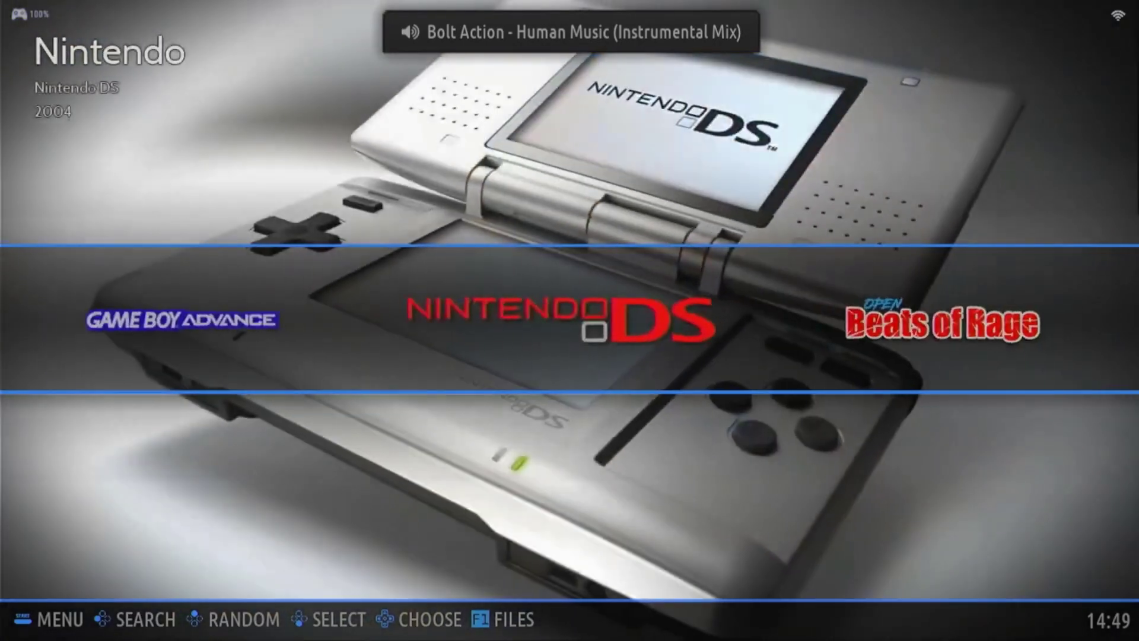
pyautogui.press('Left')
pyautogui.press('Left')
pyautogui.press('Left')
pyautogui.press('Left')
pyautogui.press('Left')
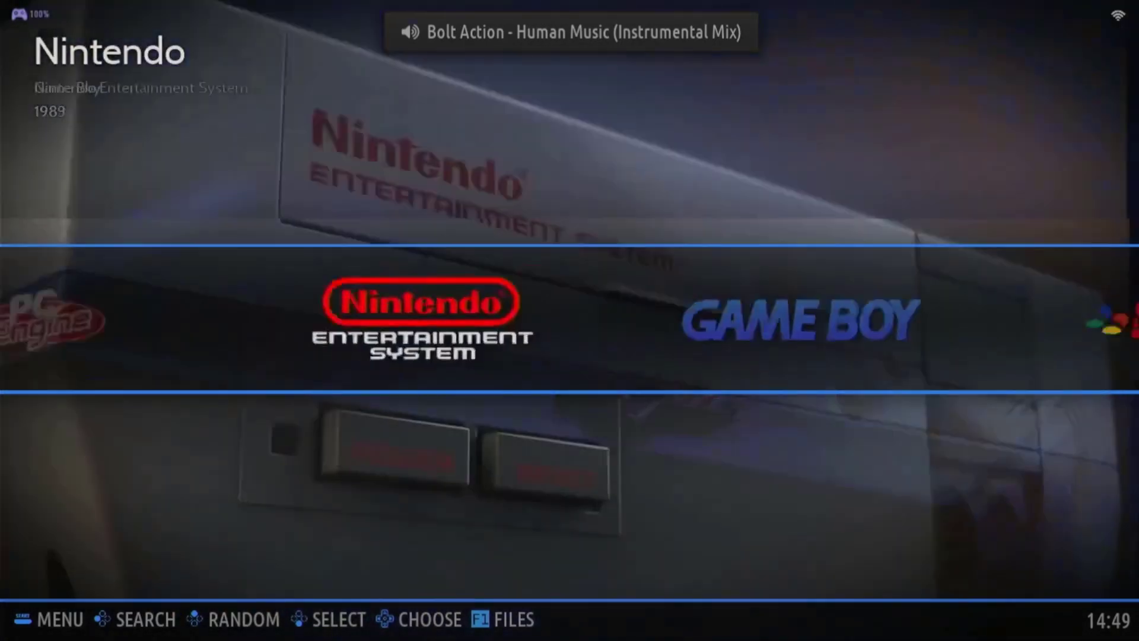
pyautogui.press('Left')
pyautogui.press('Left')
pyautogui.press('Left')
pyautogui.press('Left')
pyautogui.press('Left')
pyautogui.press('Left')
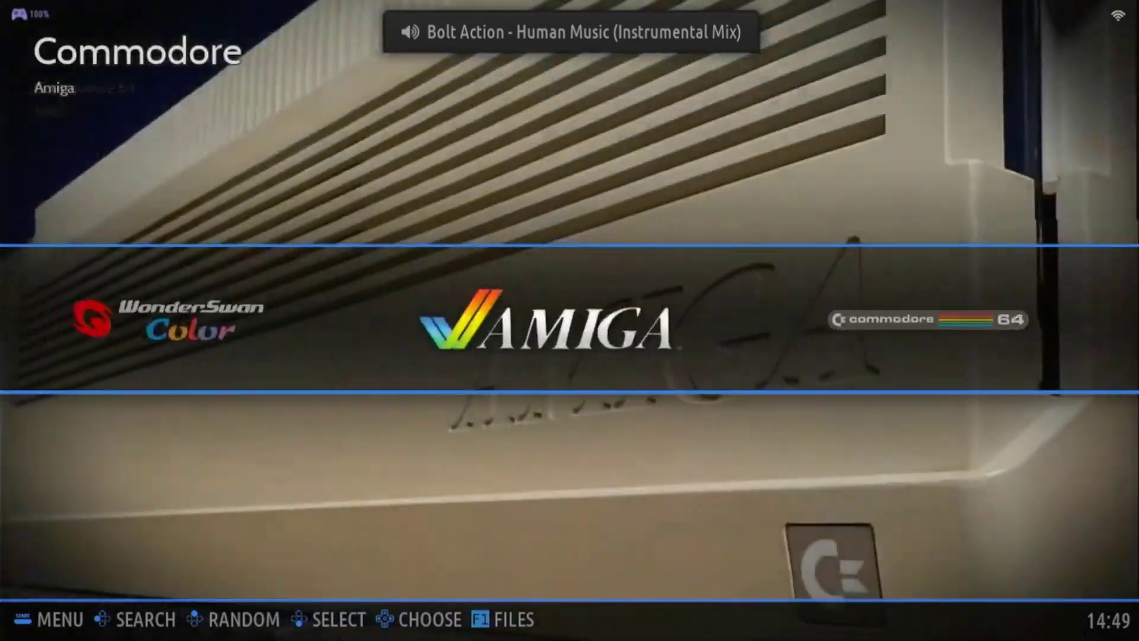
pyautogui.press('Left')
pyautogui.press('Left')
pyautogui.press('Left')
pyautogui.press('Left')
pyautogui.press('Left')
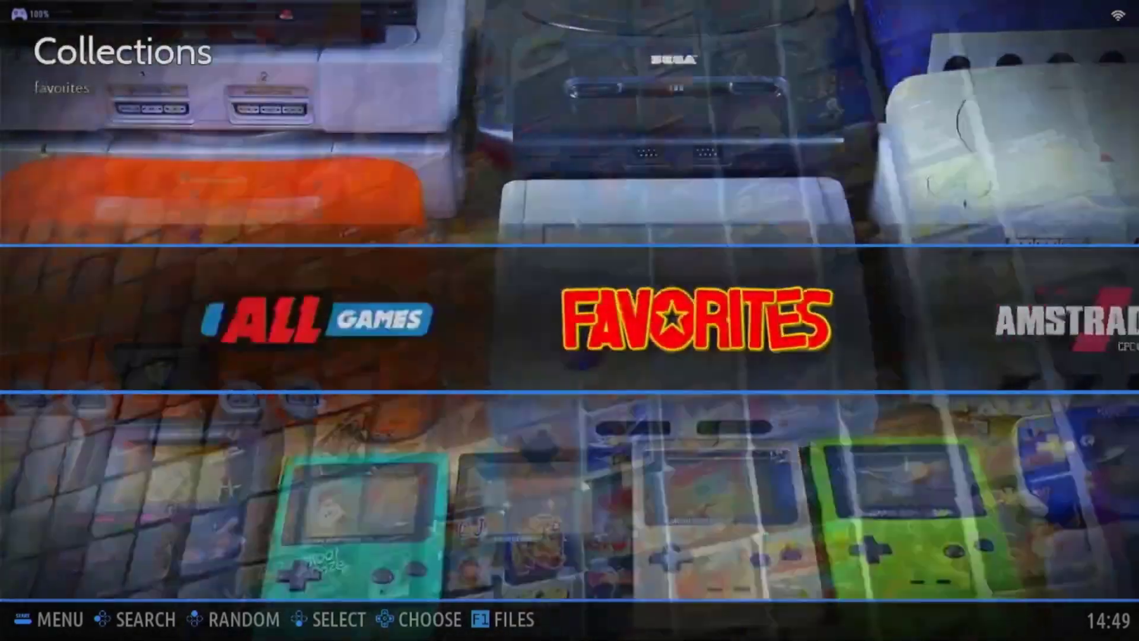
pyautogui.press('Left')
pyautogui.press('Left')
pyautogui.press('Left')
pyautogui.press('Left')
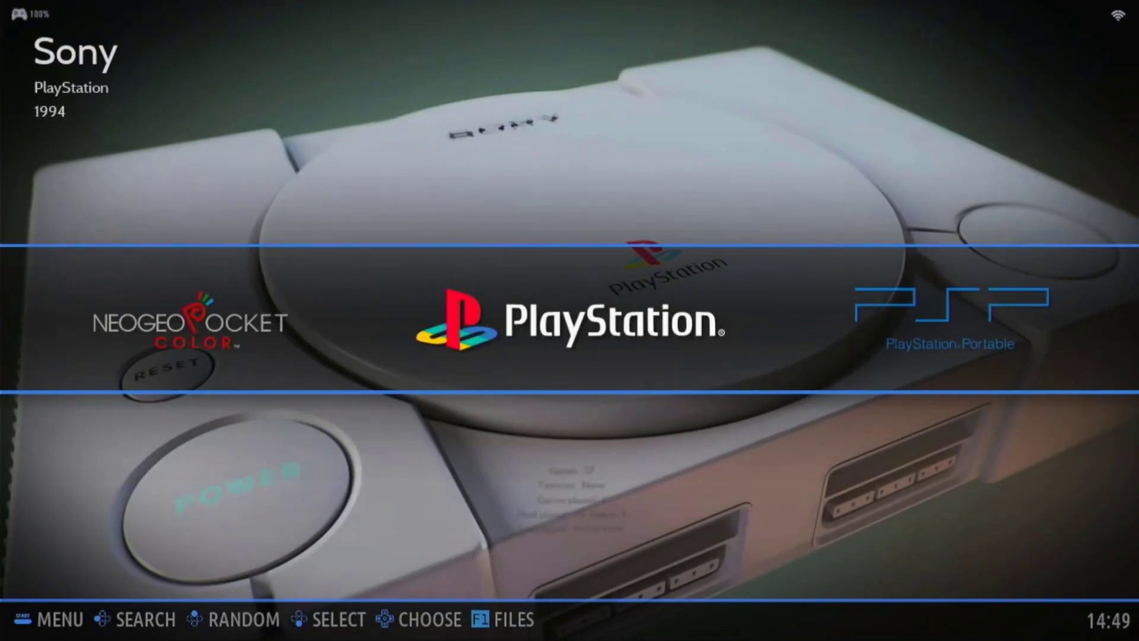
pyautogui.press('Left')
pyautogui.press('Left')
# View the list of manufacturers for jumping between systems and close it without choosing one.
pyautogui.press('BackSpace')
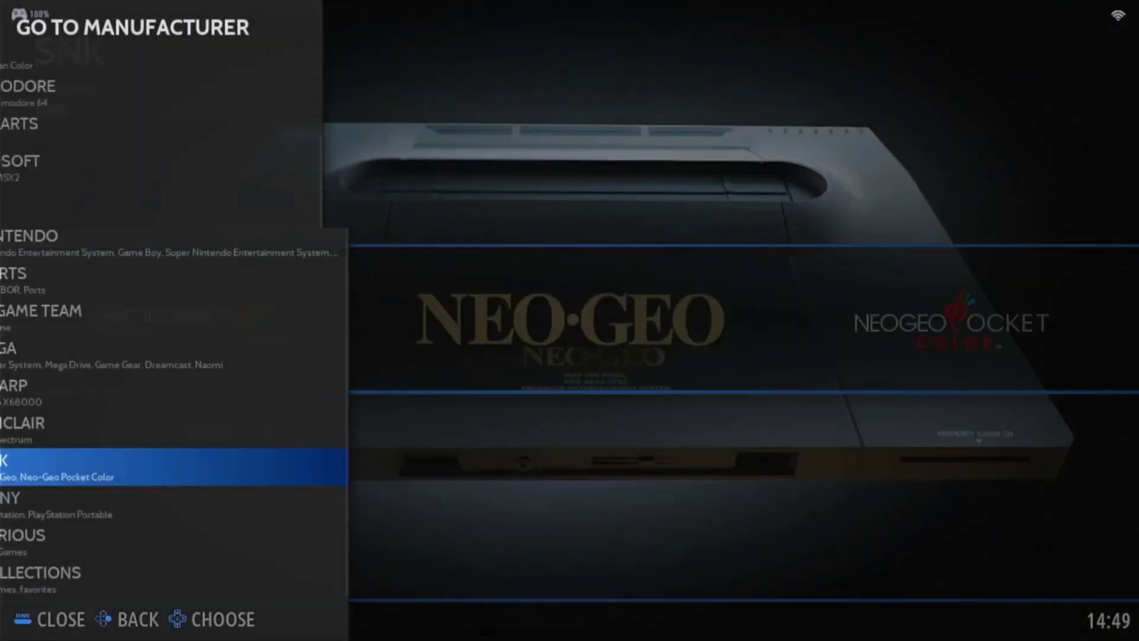
pyautogui.press('Down')
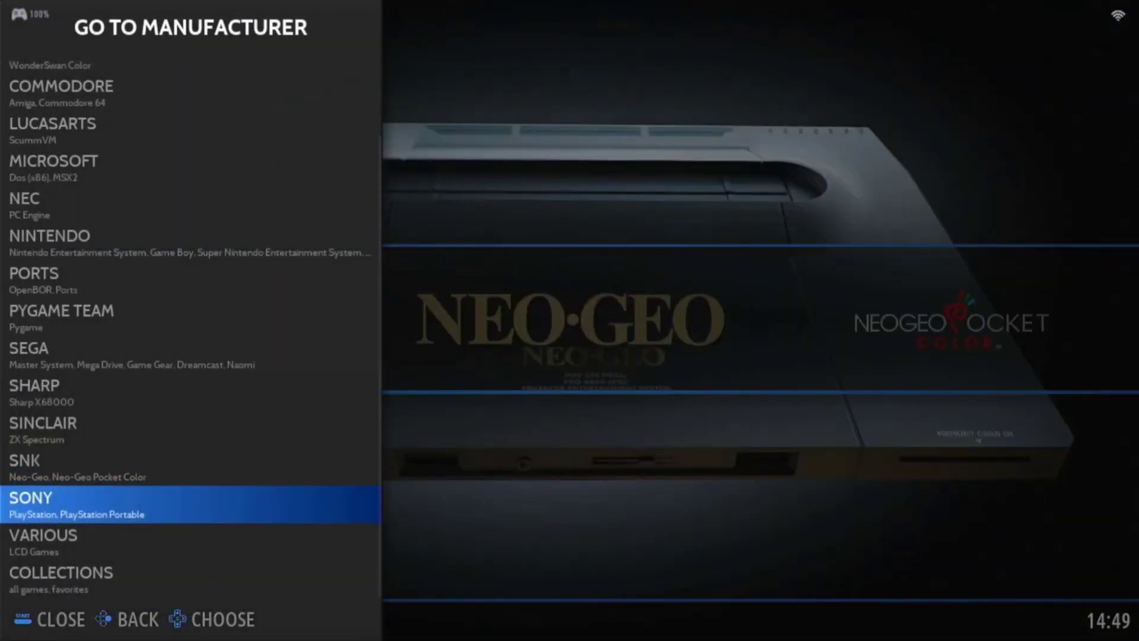
pyautogui.press('BackSpace')
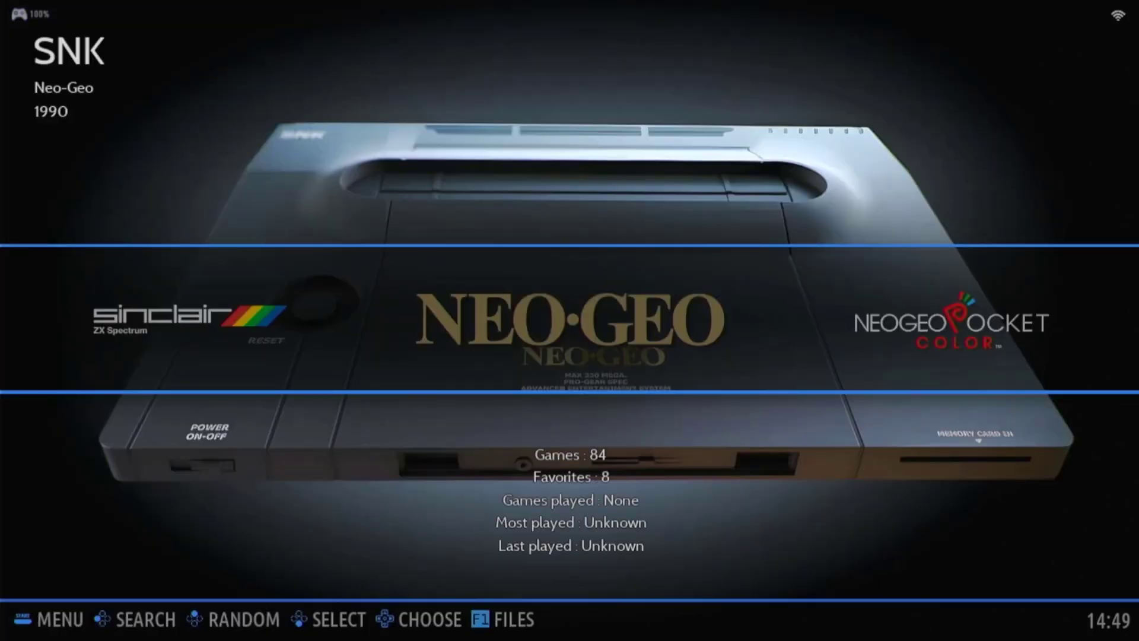
# Restart the Batocera system through its quit options and confirm the restart.
pyautogui.press('Return')
pyautogui.press('Up')
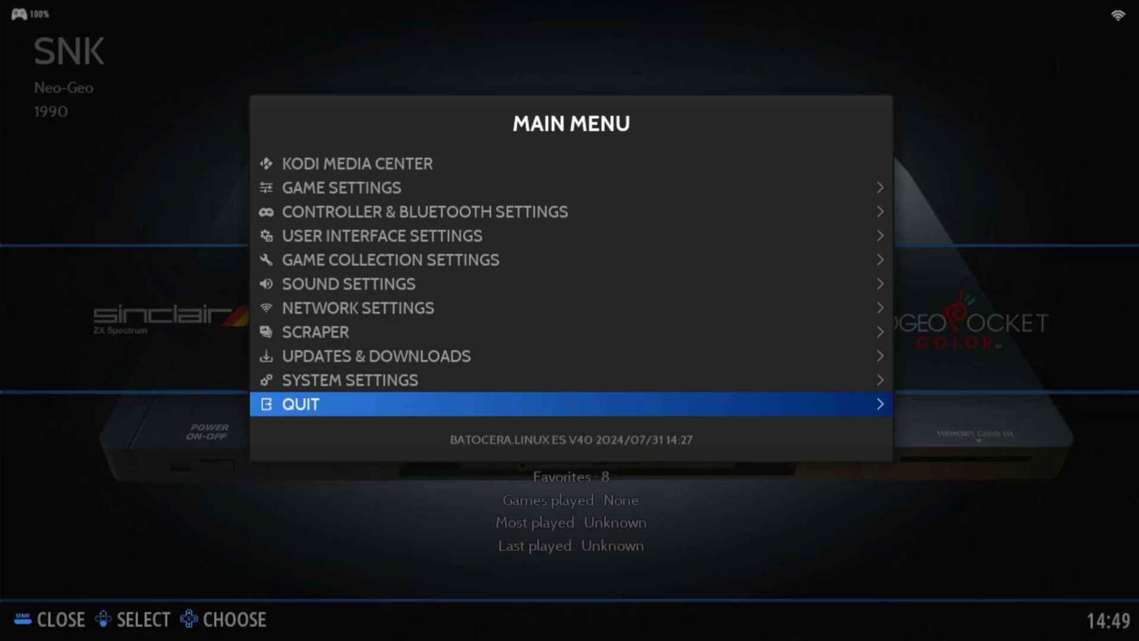
pyautogui.press('Return')
pyautogui.press('Up')
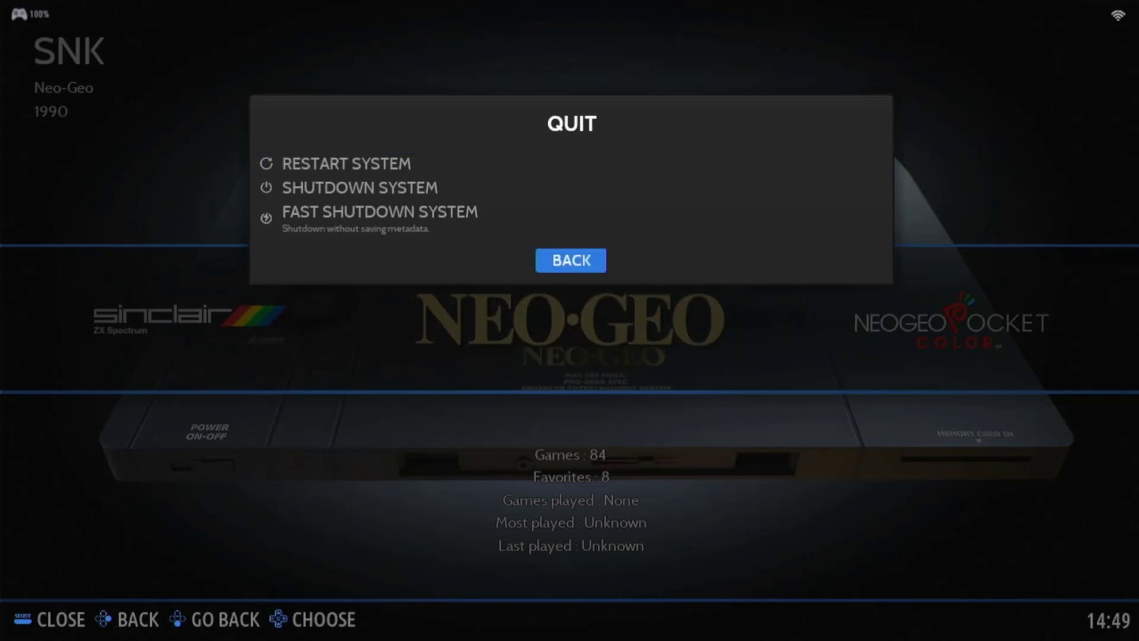
pyautogui.press('Up')
pyautogui.press('Up')
pyautogui.press('Up')
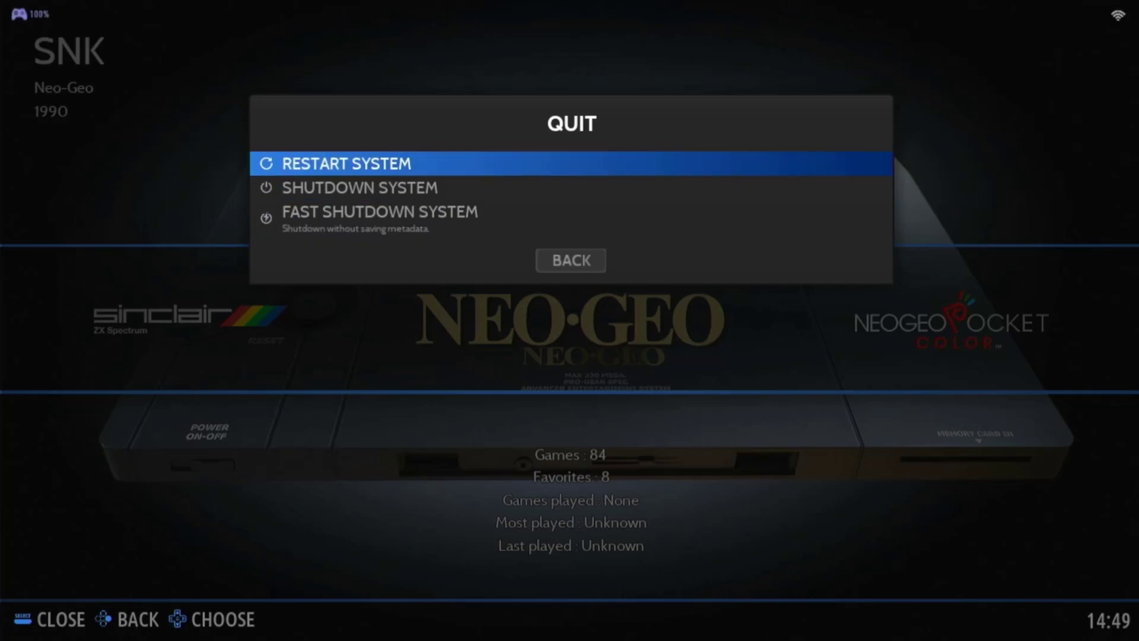
pyautogui.press('Return')
pyautogui.press('Return')
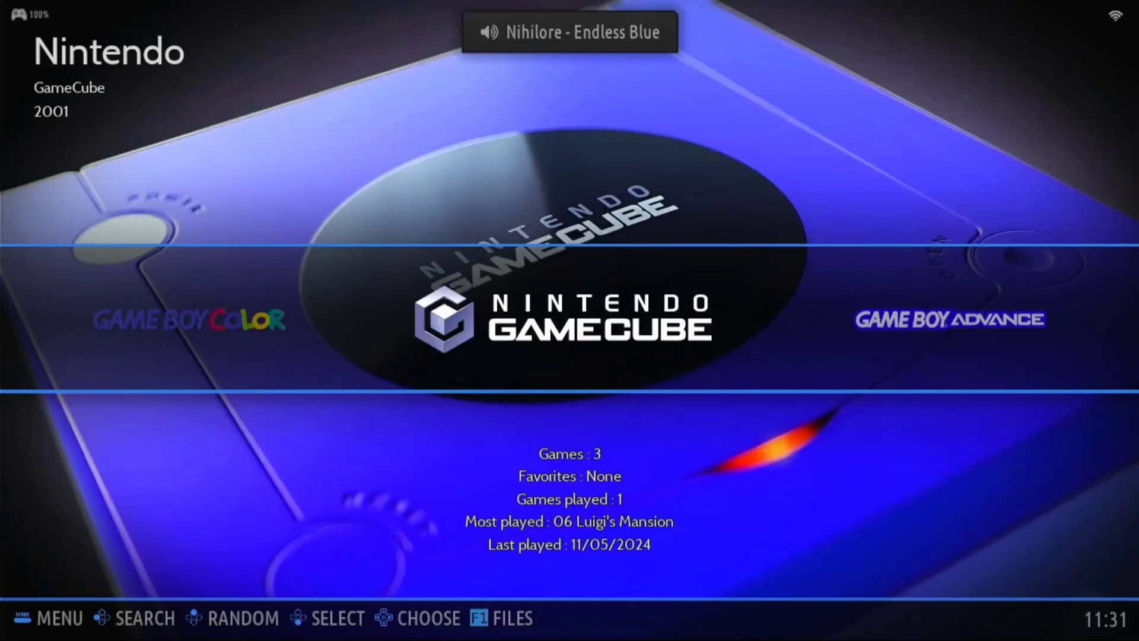
# Browse forwards through the game systems from GameCube to OpenBOR.
pyautogui.press('Right')
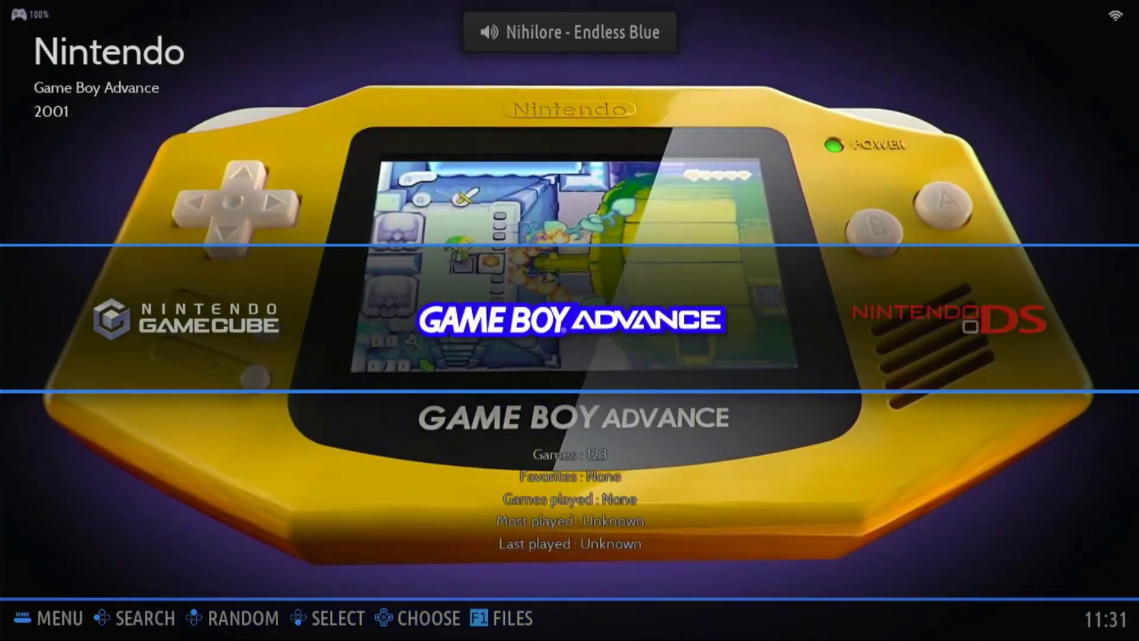
pyautogui.press('Right')
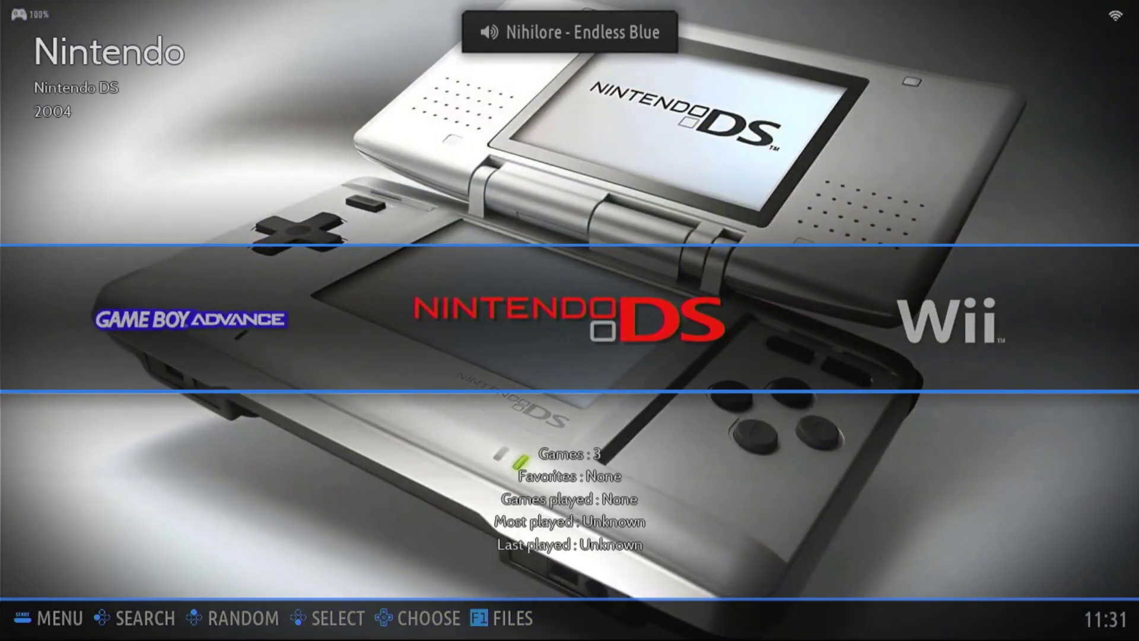
pyautogui.press('Right')
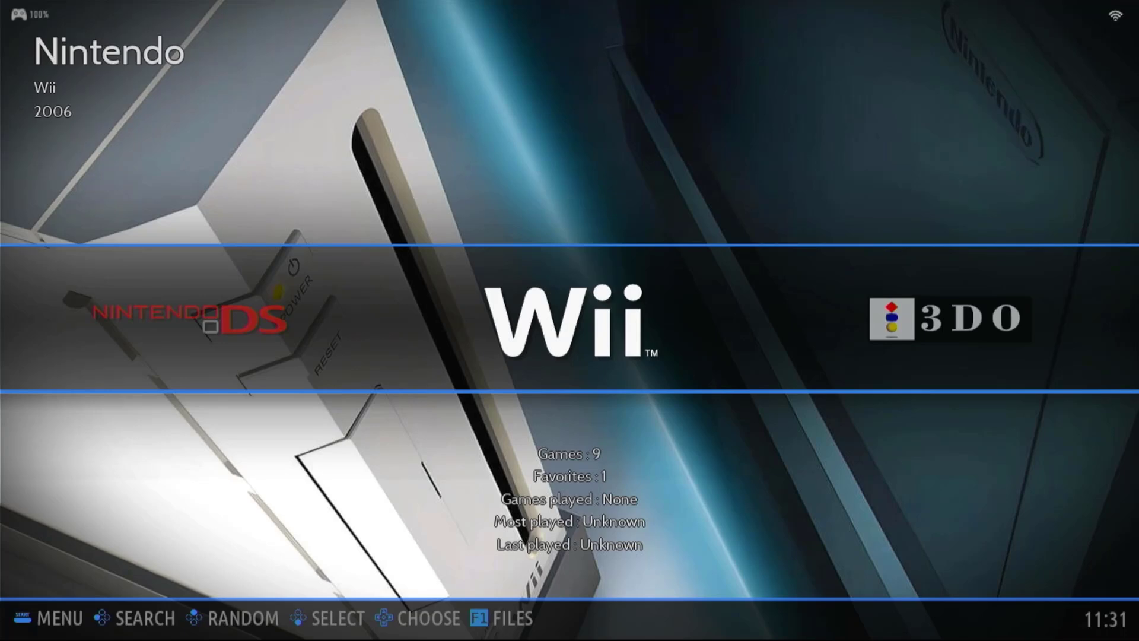
pyautogui.press('Right')
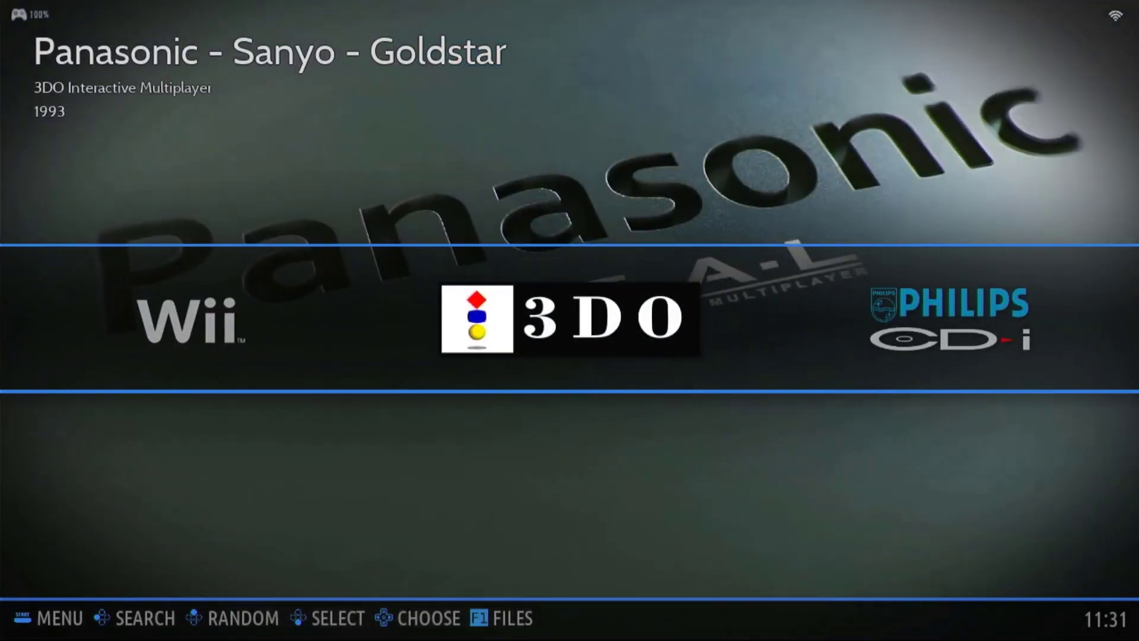
pyautogui.press('Right')
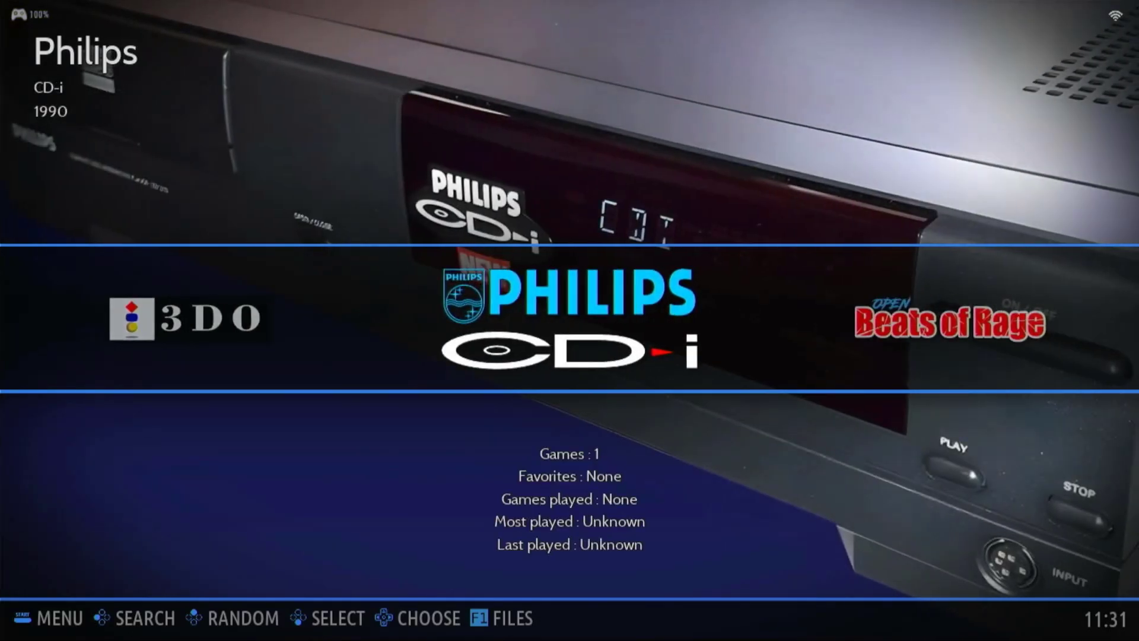
pyautogui.press('Right')
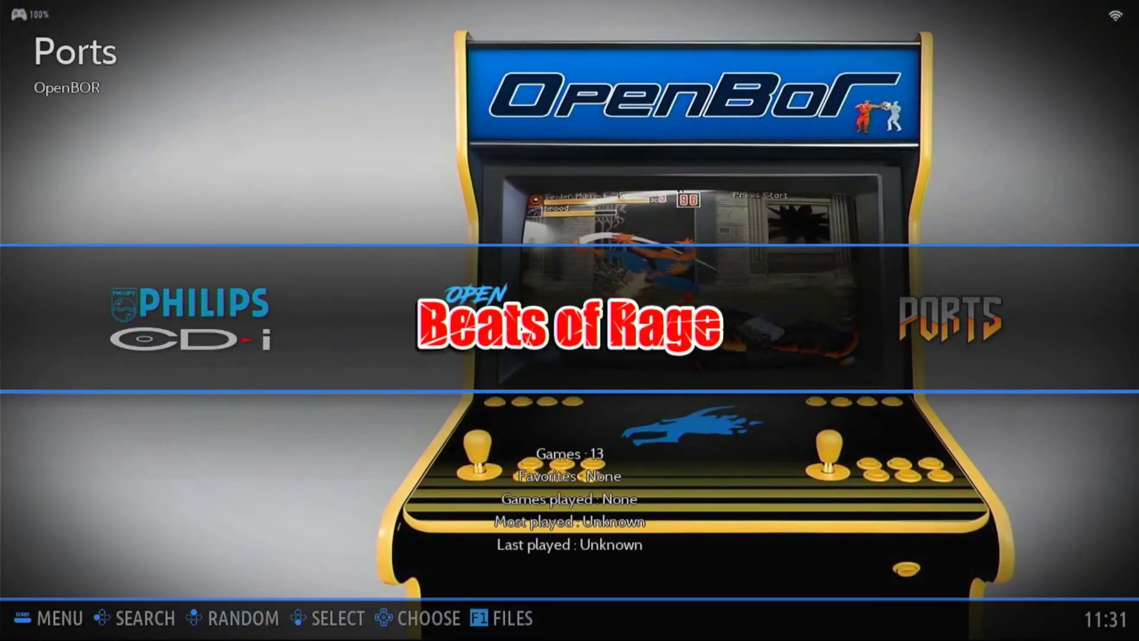